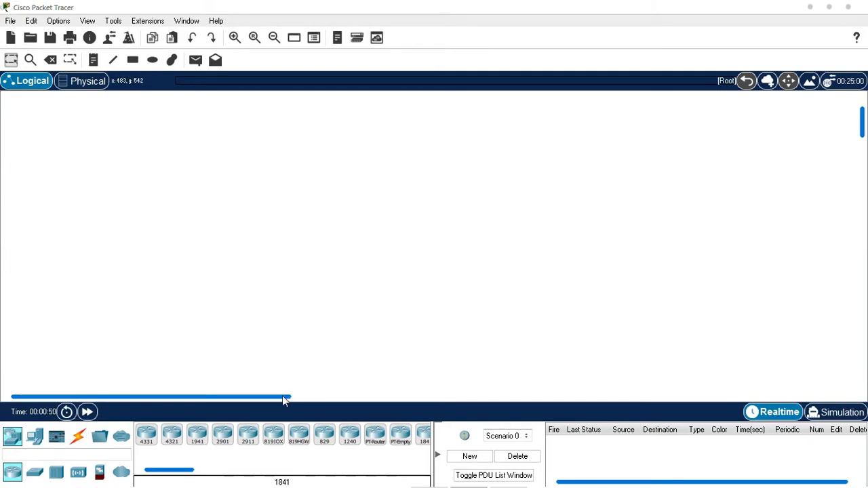
mouse_move(282, 401)
mouse_down()
mouse_move(374, 389)
mouse_move(270, 400)
mouse_up()
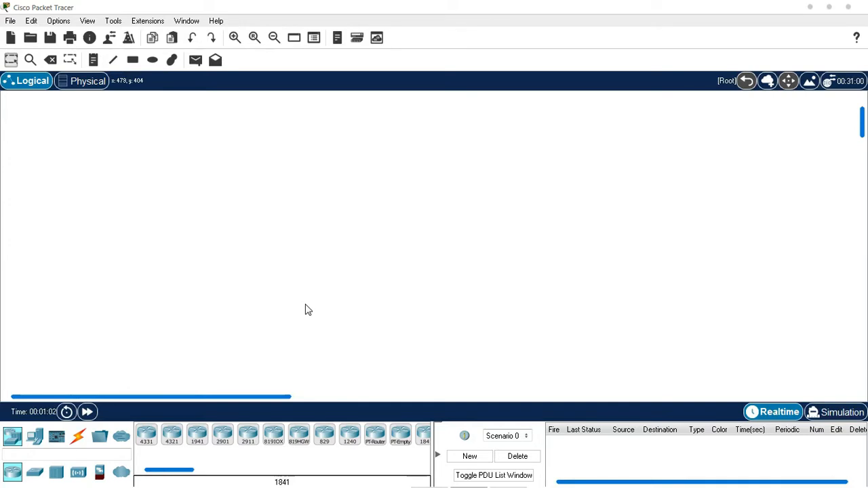
scroll(320, 292, down, 5)
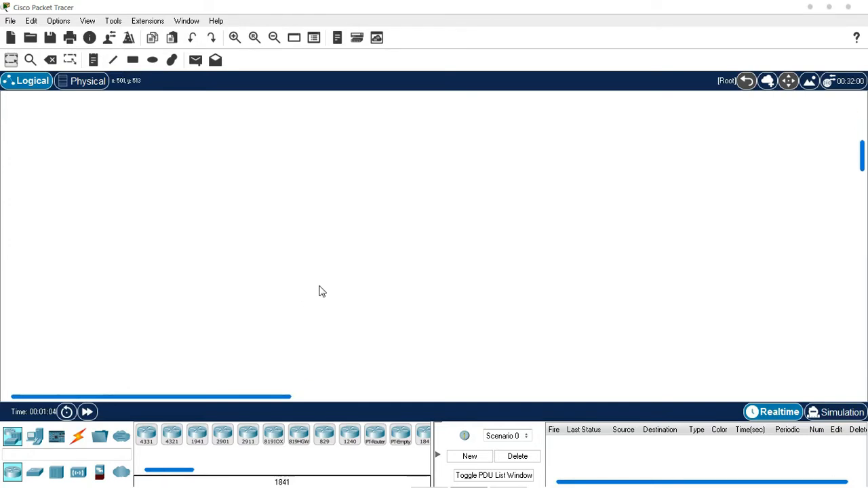
scroll(322, 291, up, 5)
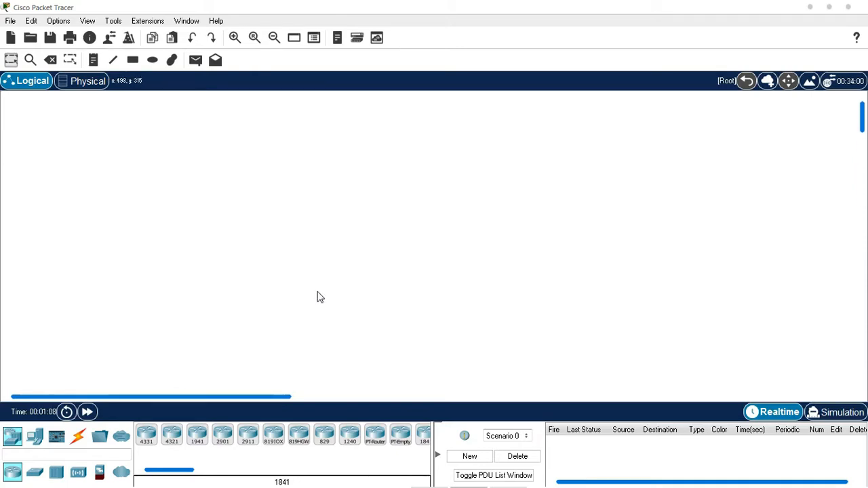
Place two PT-Router devices in the workspace and arrange them side by side with a moderate gap.
drag(375, 434, 235, 201)
drag(378, 438, 473, 202)
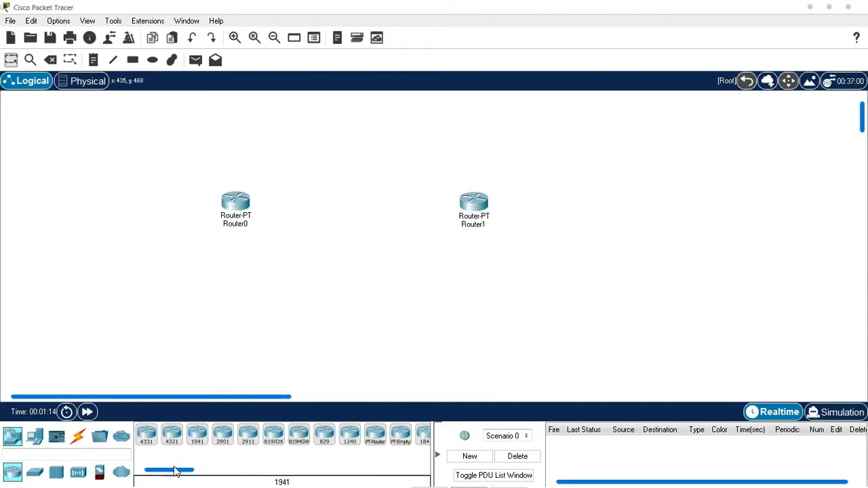
drag(241, 208, 243, 192)
drag(476, 203, 362, 195)
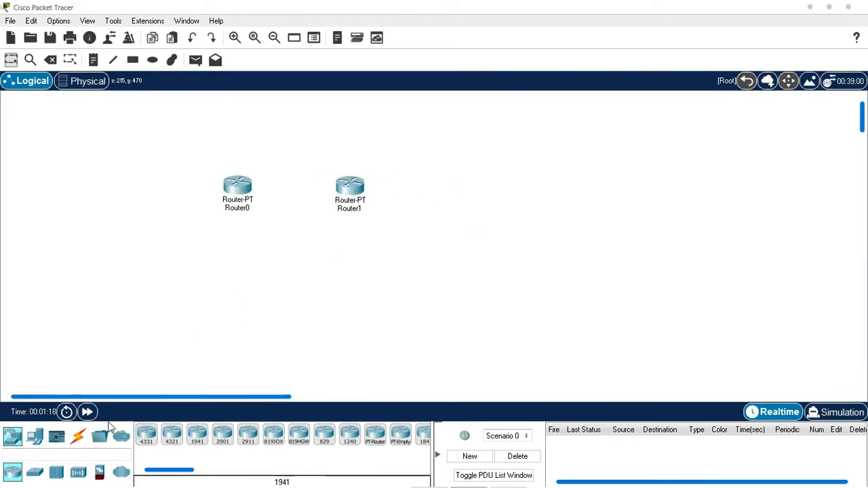
Connect Router0 to Router1 using the automatically chosen connection type.
click(78, 436)
click(146, 434)
click(239, 189)
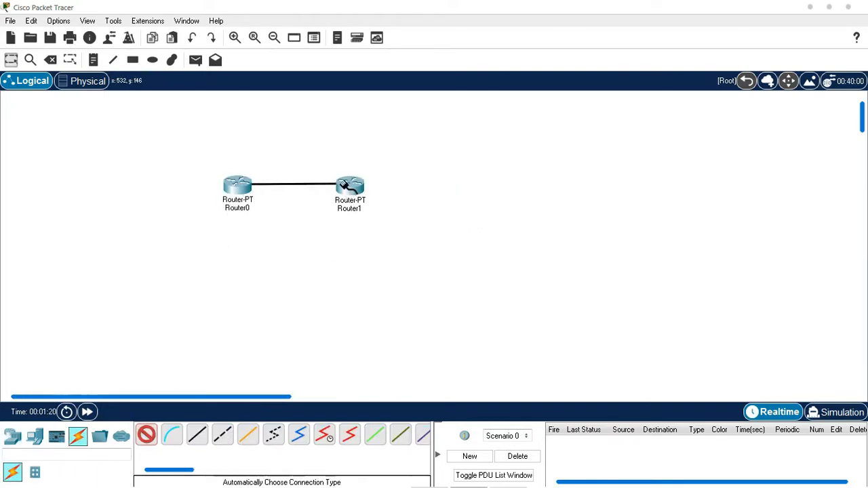
click(349, 188)
Place a 2960 switch below Router0 and two PCs beneath that switch.
click(13, 439)
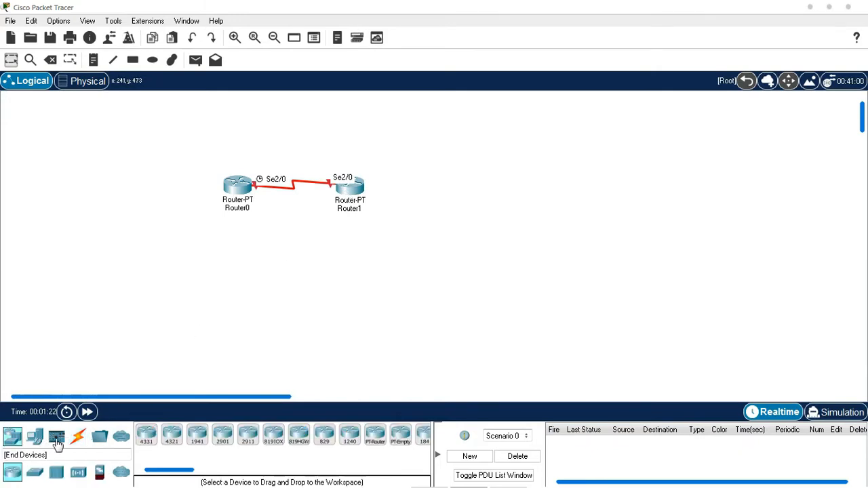
click(35, 477)
click(146, 434)
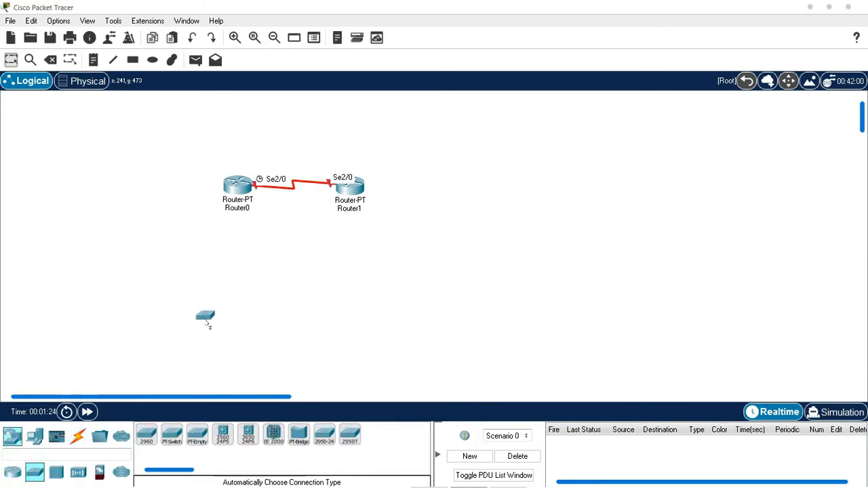
click(227, 266)
click(35, 436)
click(146, 434)
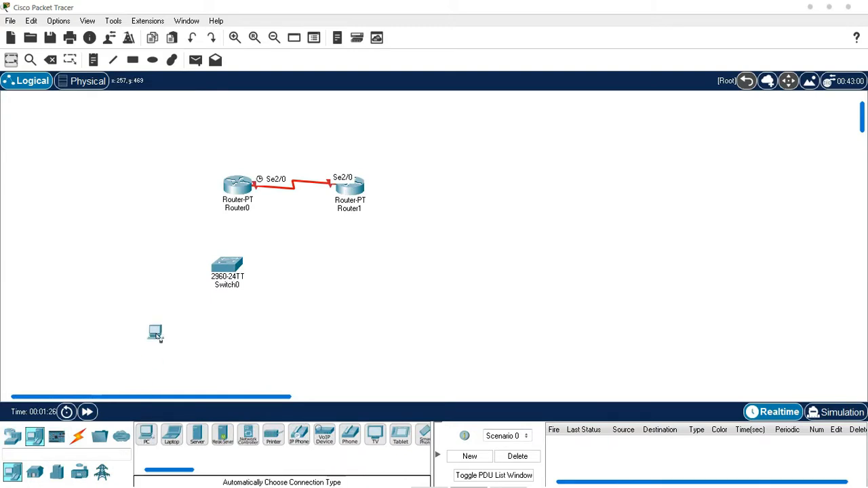
click(164, 333)
click(147, 434)
click(244, 345)
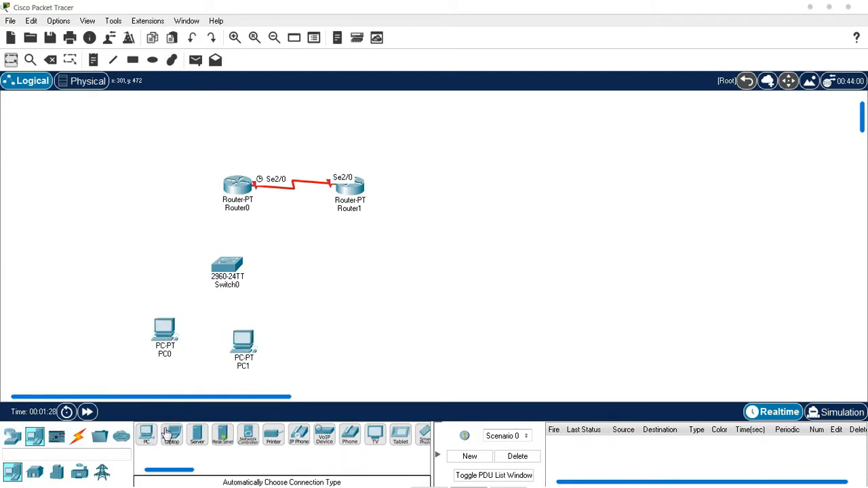
Place a second 2960 switch below Router1 and two more PCs beneath it.
click(12, 437)
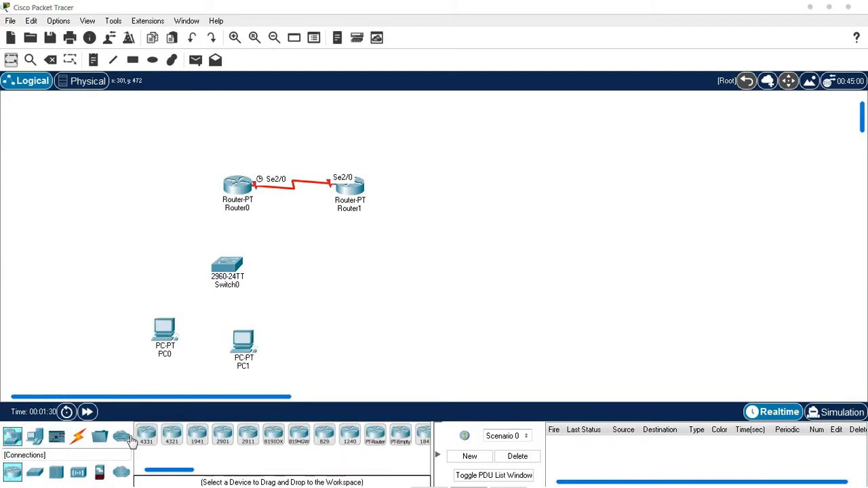
click(35, 473)
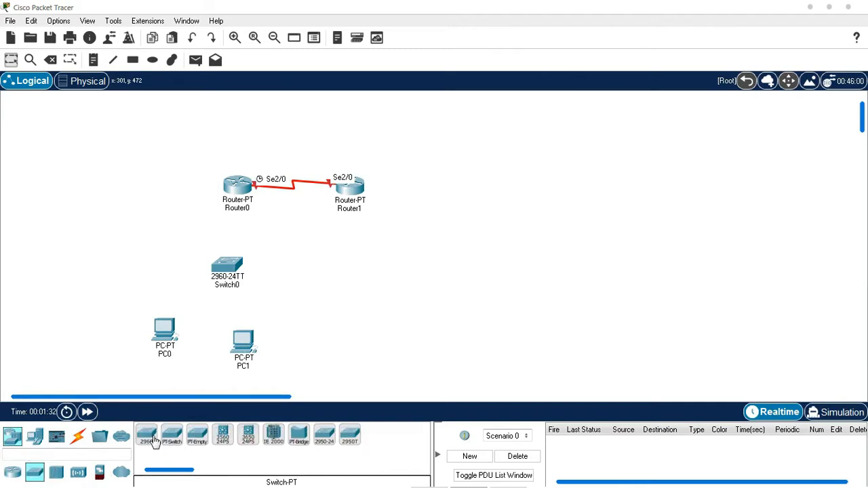
click(146, 434)
click(354, 275)
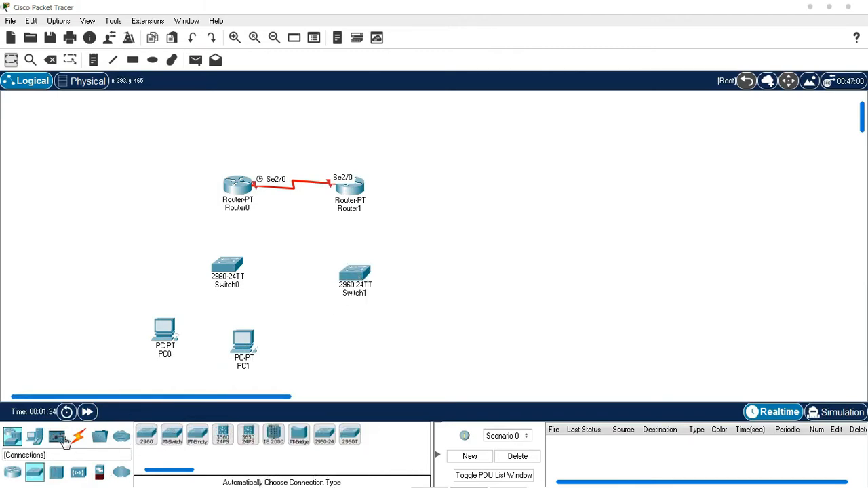
click(34, 437)
click(146, 434)
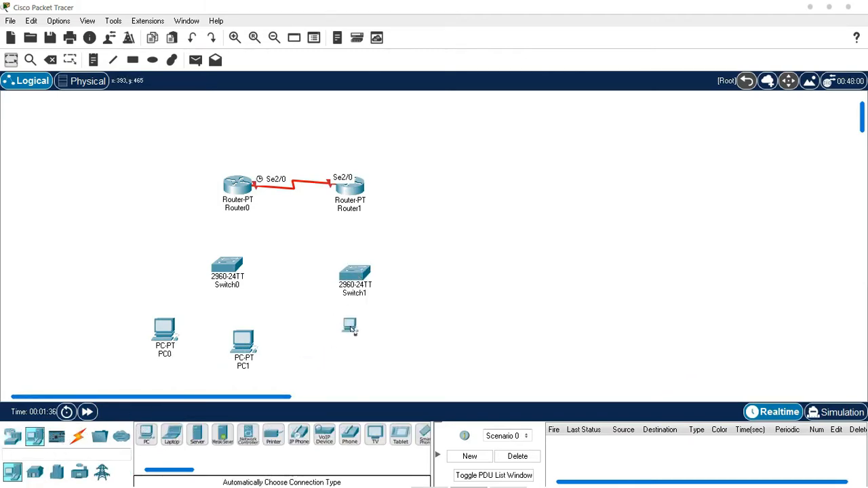
click(355, 333)
click(145, 437)
click(400, 344)
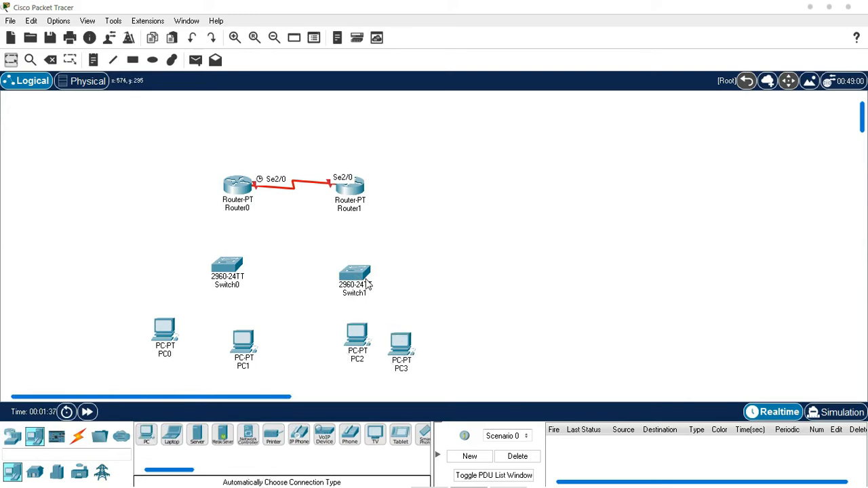
Tidy the layout by repositioning both switches along with PC1, PC2 and PC3.
drag(365, 280, 382, 274)
drag(361, 341, 347, 340)
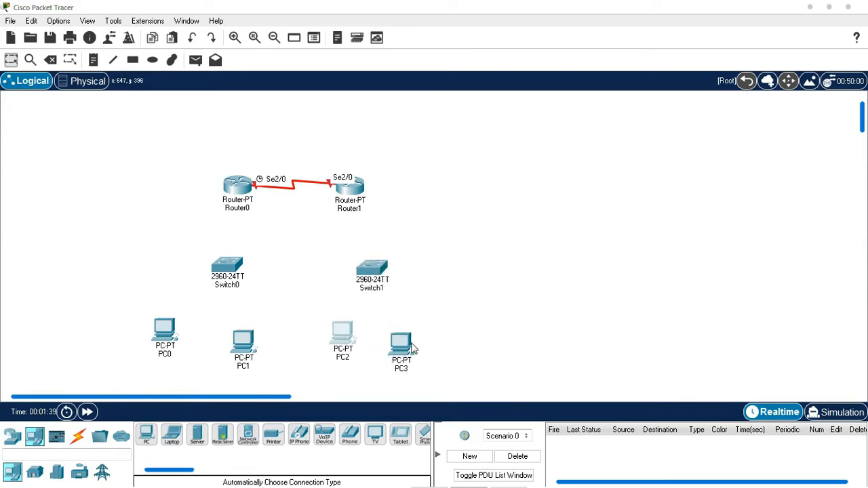
drag(401, 343, 388, 337)
drag(235, 273, 232, 271)
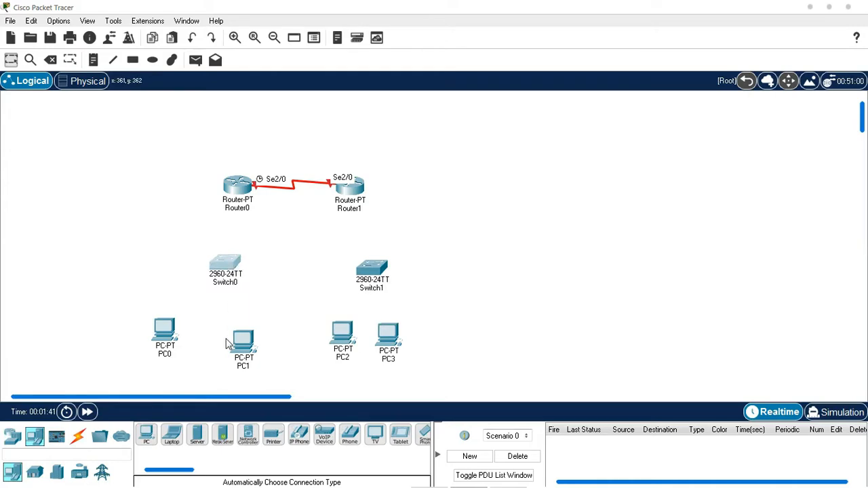
drag(240, 353, 240, 340)
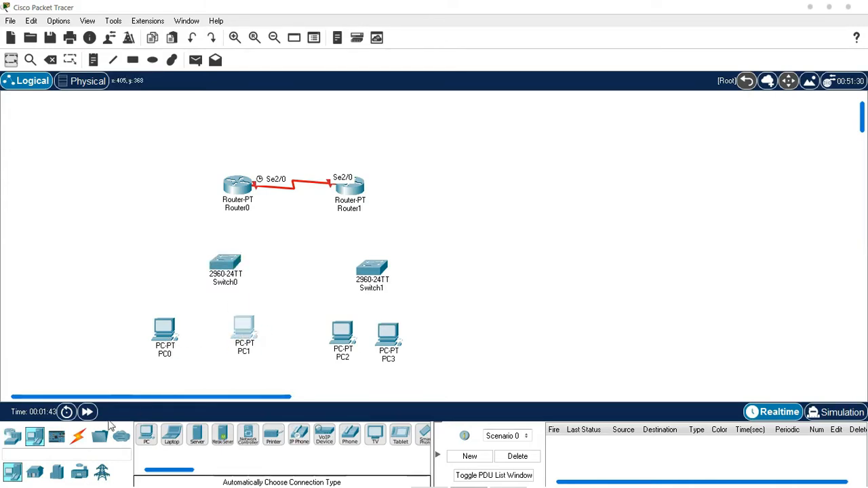
click(240, 339)
click(638, 29)
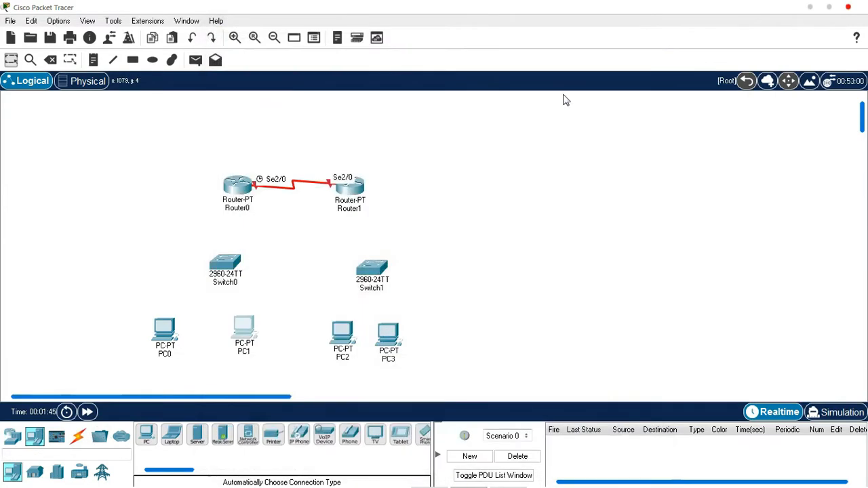
Connect Switch0 to Router0, PC0 and PC1 using the automatically chosen connection type.
click(78, 436)
click(146, 434)
click(229, 282)
click(238, 192)
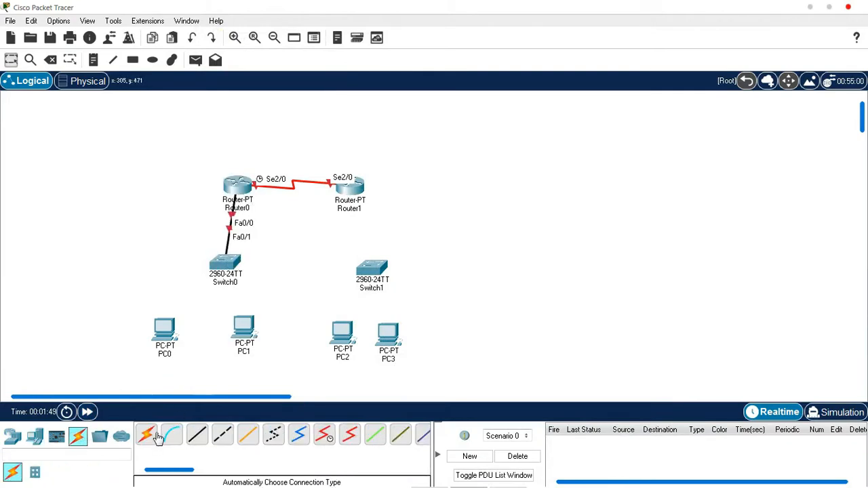
click(147, 435)
click(227, 275)
click(165, 331)
click(146, 434)
click(230, 273)
click(242, 328)
Connect Switch1 to Router1, PC2 and PC3 using the automatically chosen connection type.
click(147, 435)
click(350, 188)
click(372, 269)
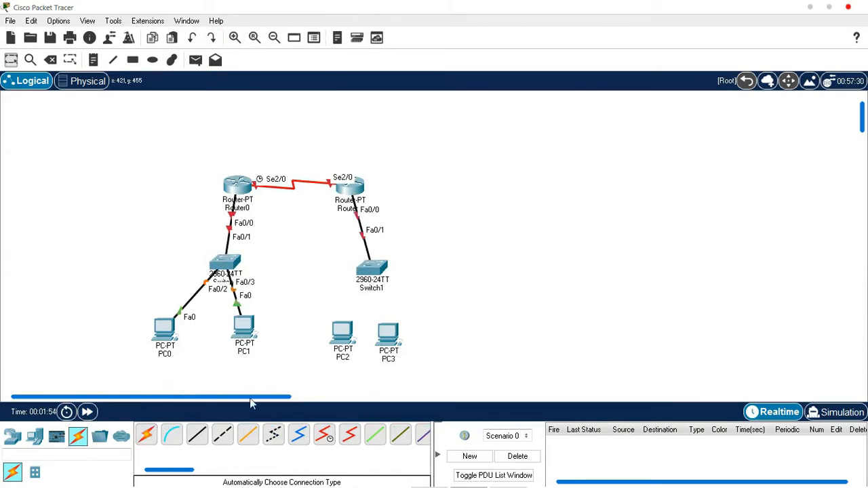
click(147, 435)
click(371, 269)
click(342, 331)
click(146, 435)
click(372, 269)
click(388, 332)
Spread the two routers apart above their switches, and shift both slightly upward together.
drag(358, 186, 391, 182)
drag(239, 187, 229, 184)
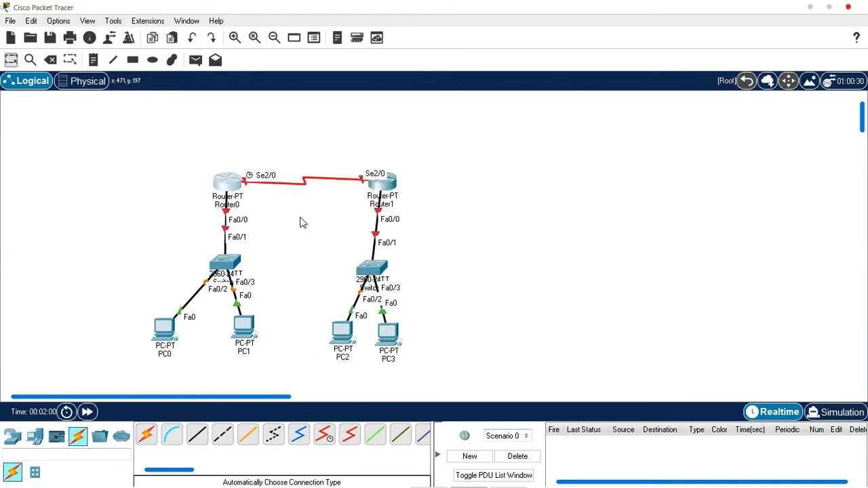
drag(181, 167, 392, 177)
click(411, 180)
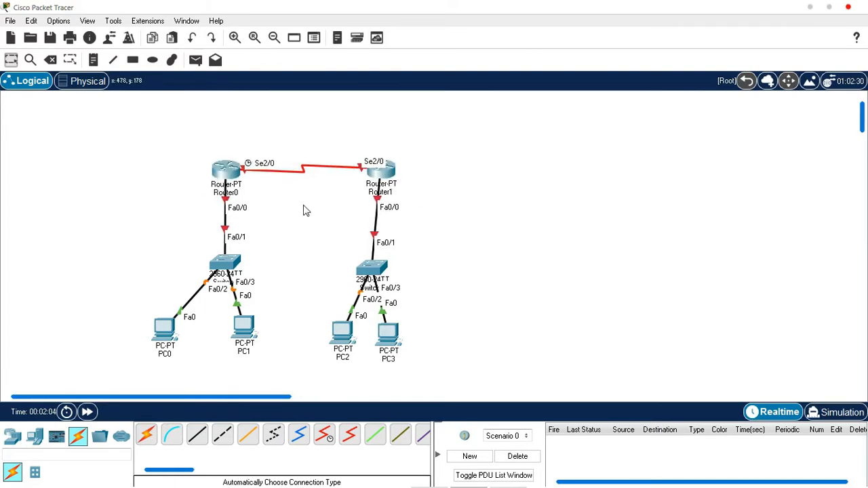
Add an h1-formatted note reading "ospf" centred above the link between the routers.
key(n)
click(288, 125)
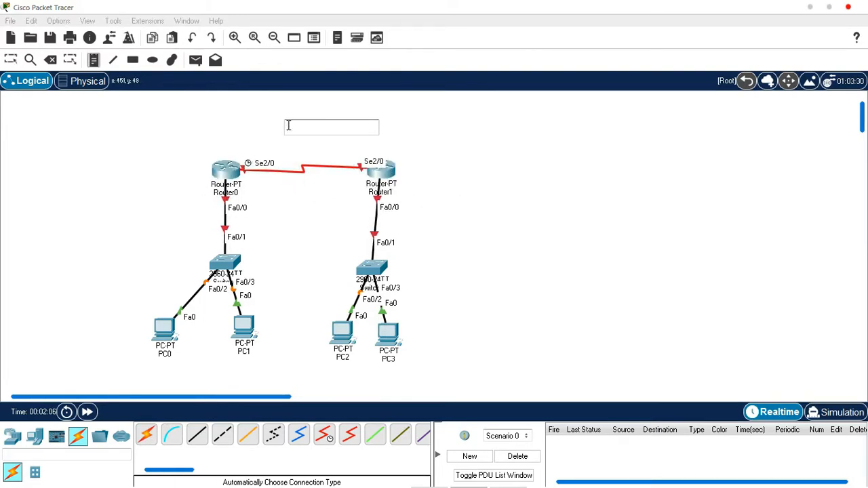
text(h1>ospf)
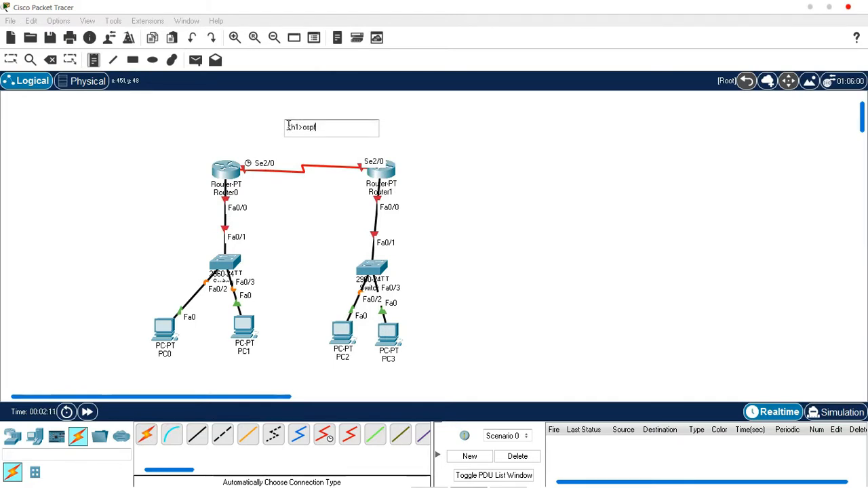
key(Escape)
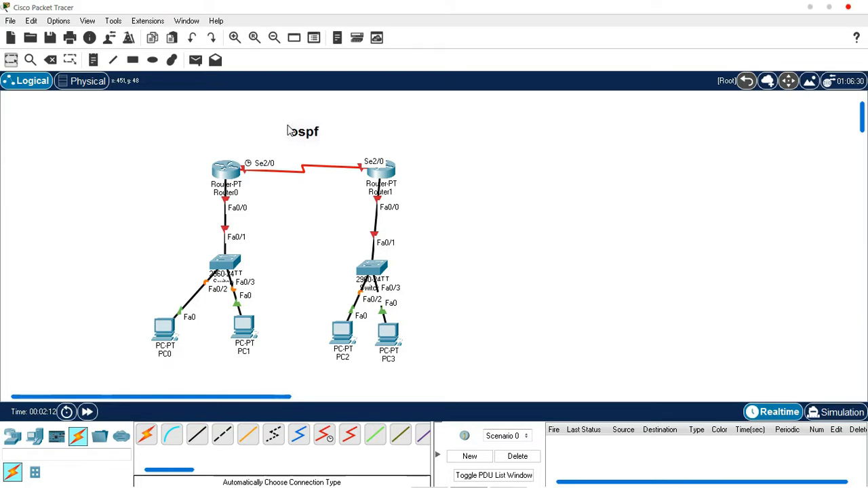
drag(310, 131, 304, 123)
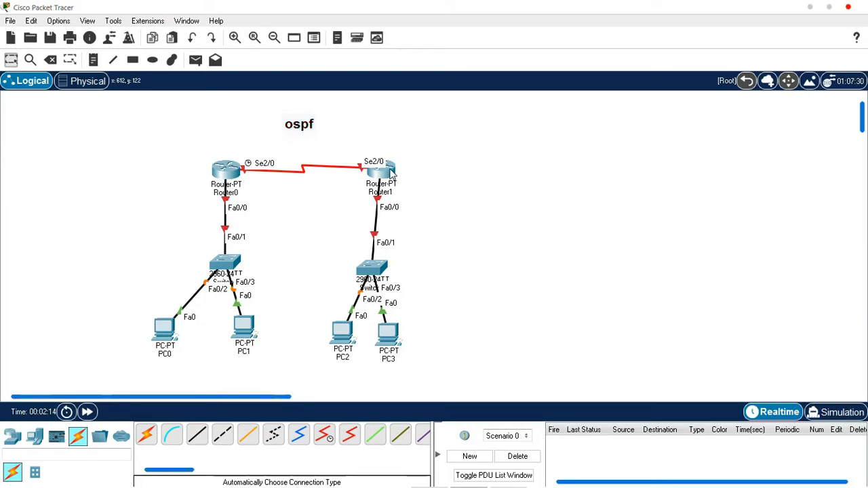
Label the Router0 LAN with the note 192.168.1.0/24 and the Router1 LAN with 192.168.2.0/24.
key(n)
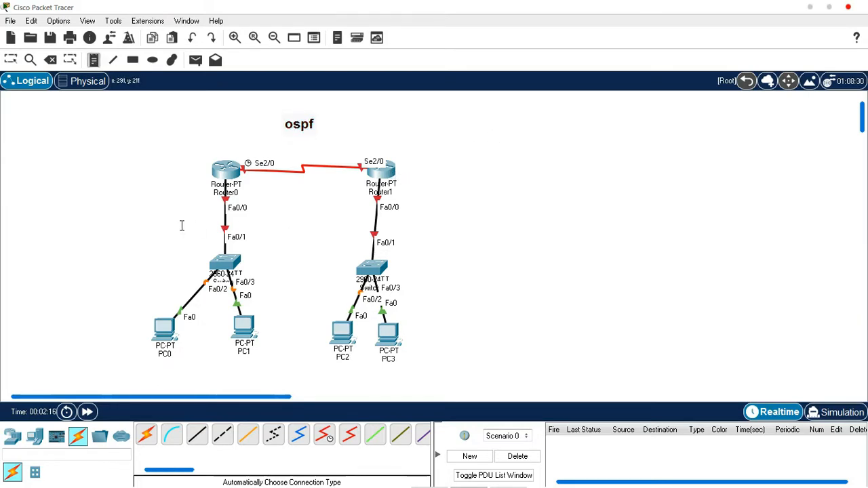
click(146, 221)
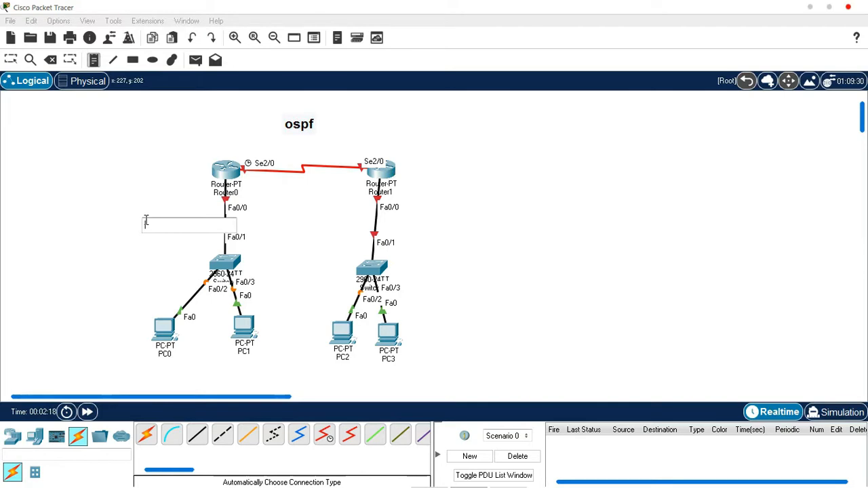
text(192.168.1.0/24)
click(405, 224)
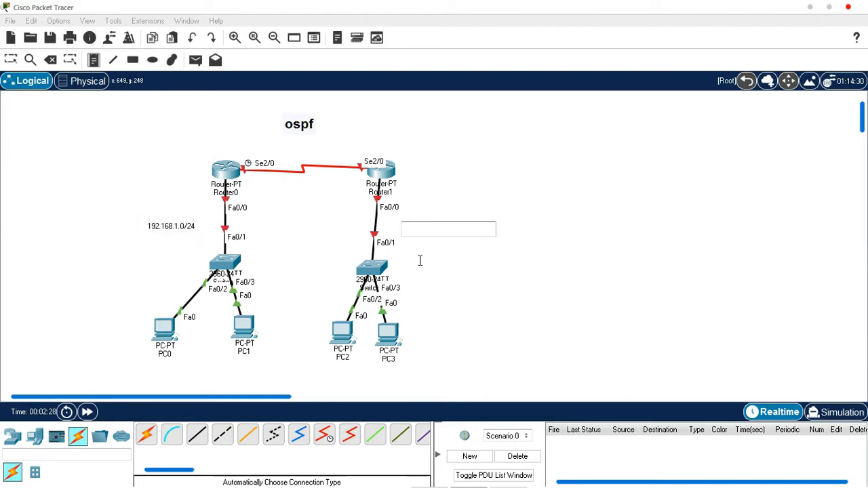
text(192.168.2.0/24)
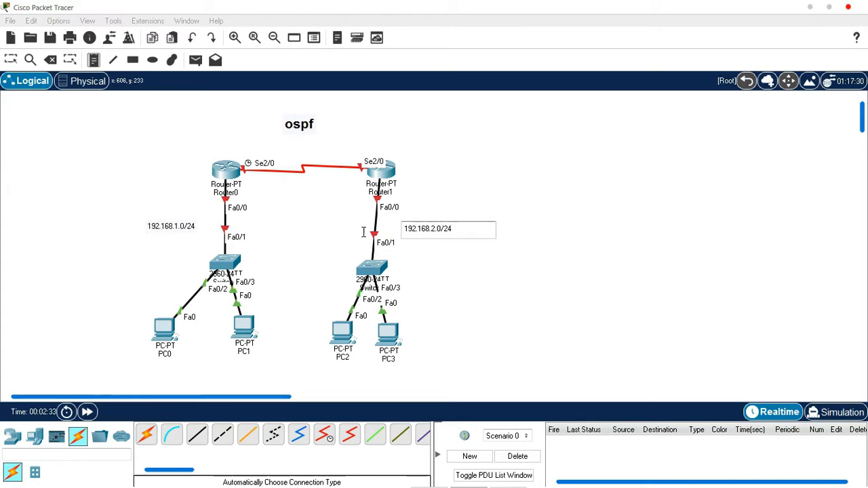
Label the serial link between the routers with the note 10.10.10.0/30, positioned just above the line.
click(282, 147)
text(10.10.10.0/30)
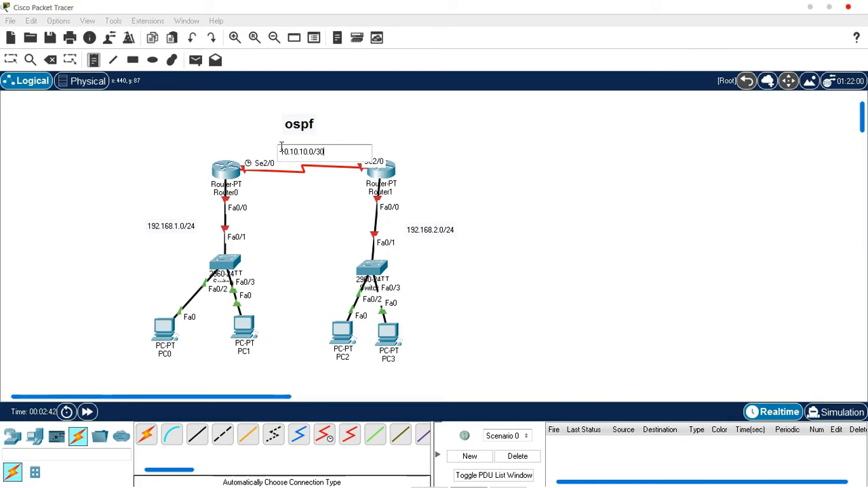
key(Escape)
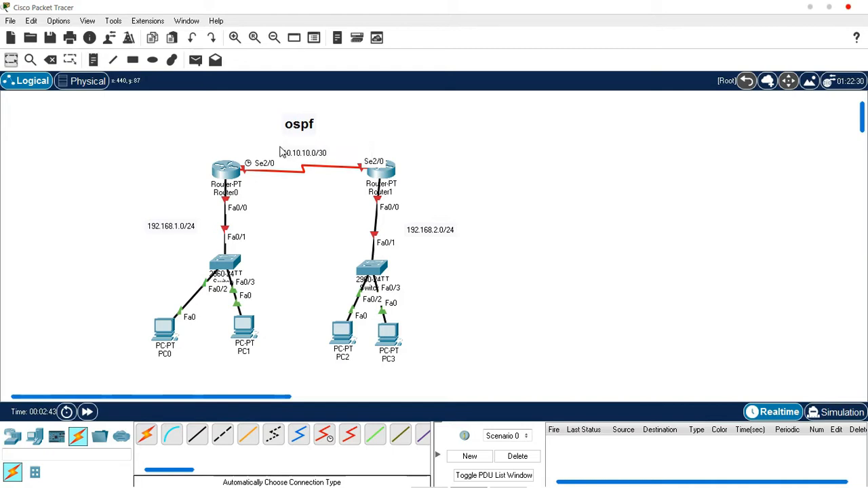
drag(300, 152, 297, 147)
click(370, 138)
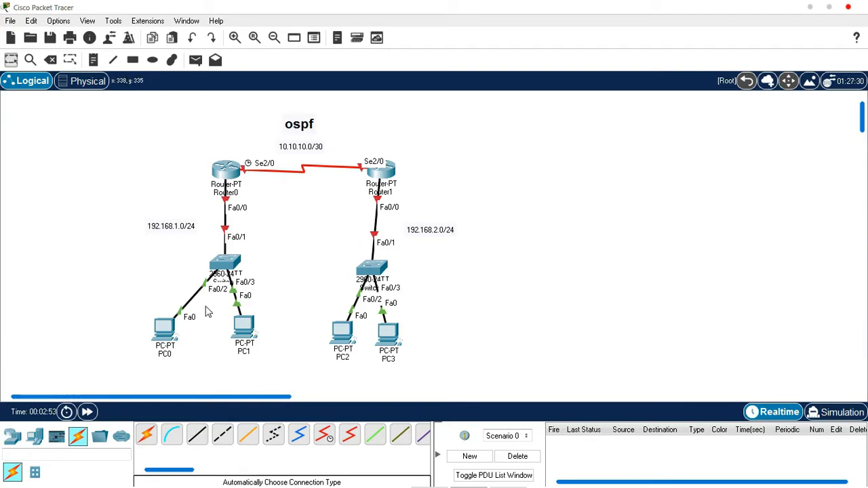
click(164, 329)
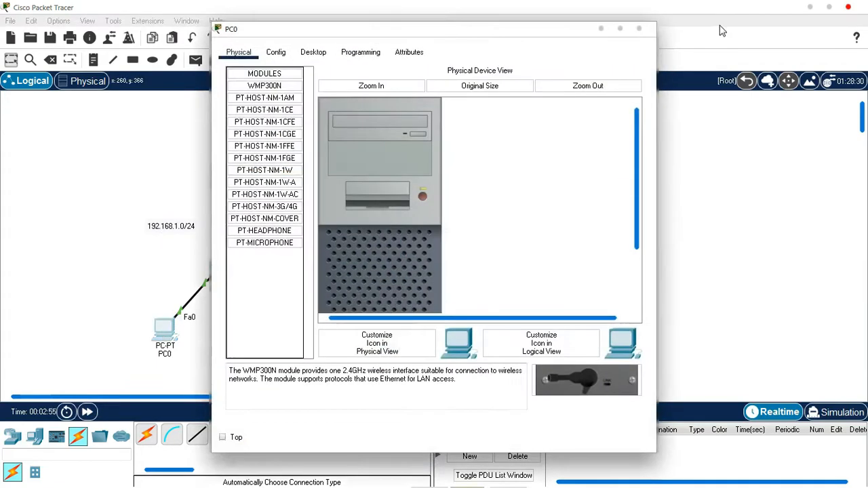
click(639, 30)
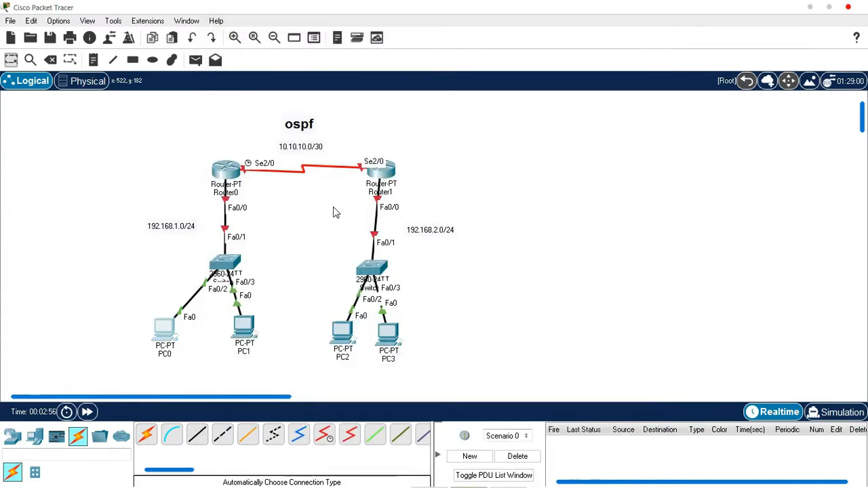
click(235, 175)
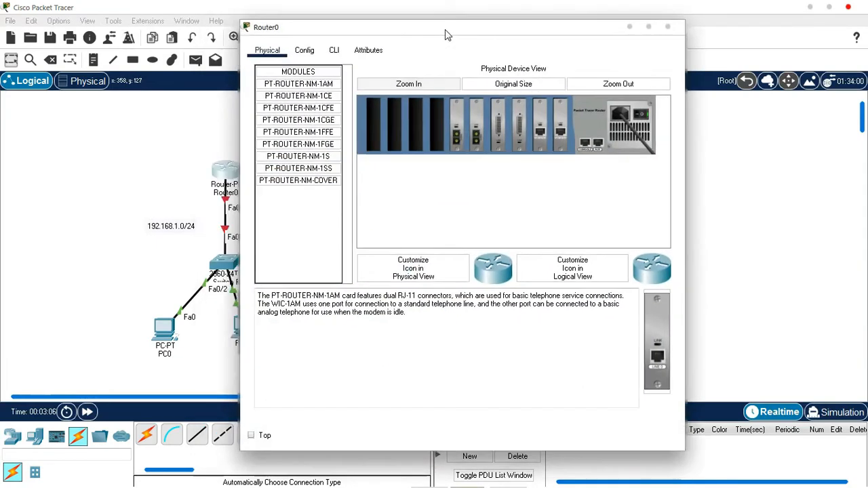
click(693, 25)
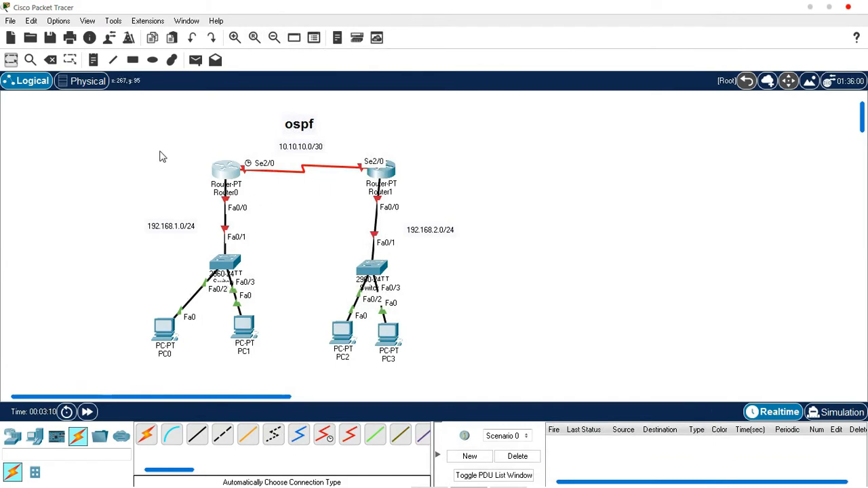
Switch the always-shown port labels in the logical workspace off and back on in the preferences.
click(62, 23)
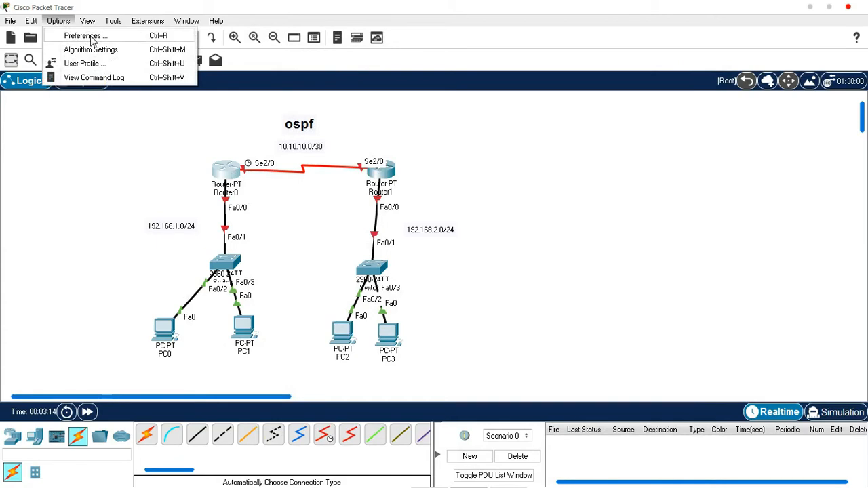
click(91, 39)
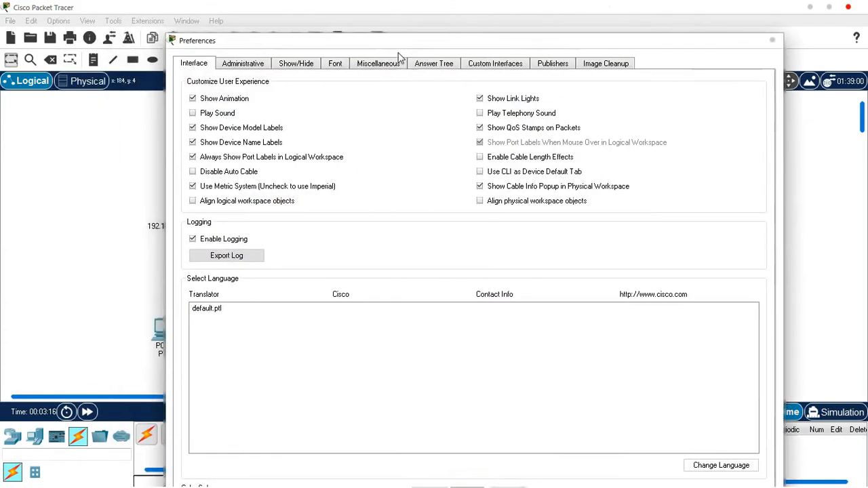
drag(400, 57, 527, 88)
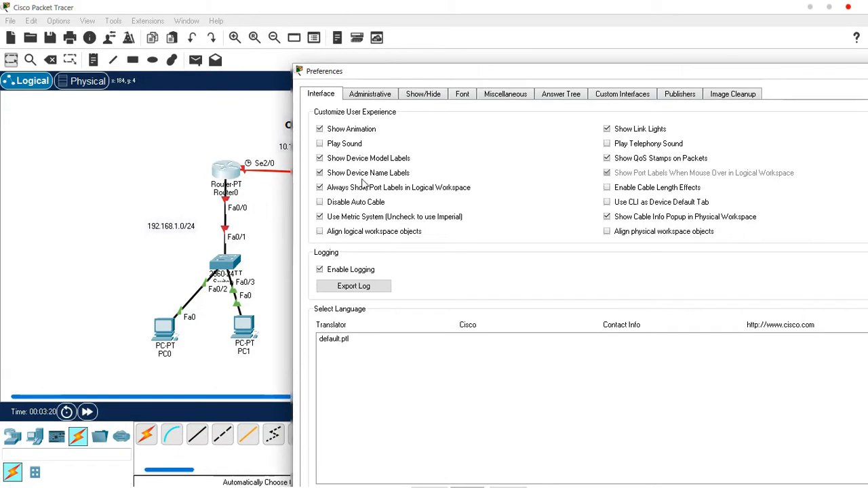
click(321, 188)
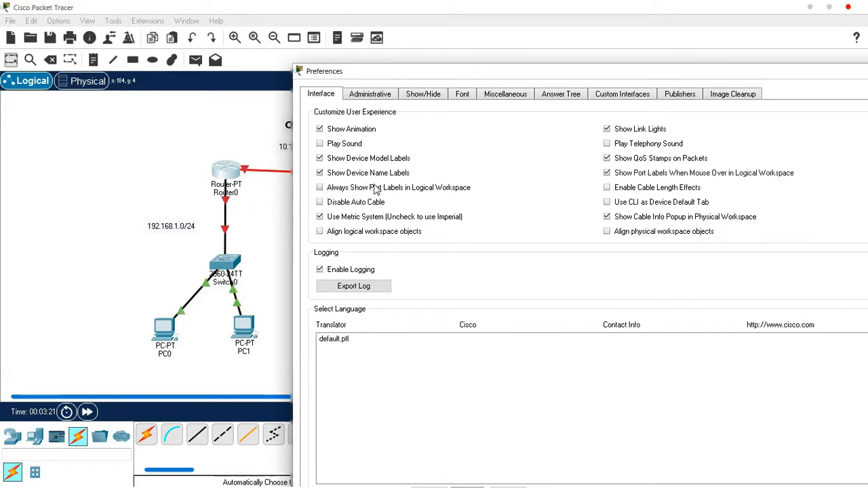
click(320, 189)
drag(571, 76, 309, 78)
key(Escape)
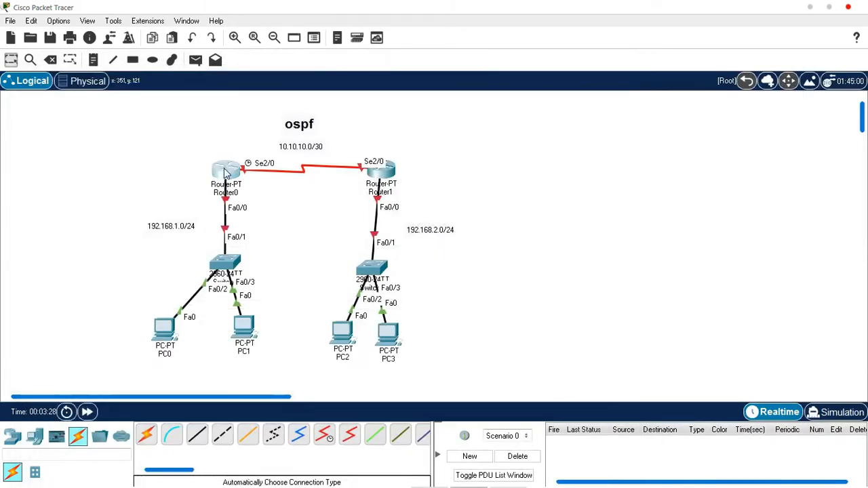
Enable Router0's FastEthernet0/0 interface, assign it 192.168.1.1 with mask 255.255.255.0, and copy the address.
click(227, 174)
drag(411, 39, 533, 48)
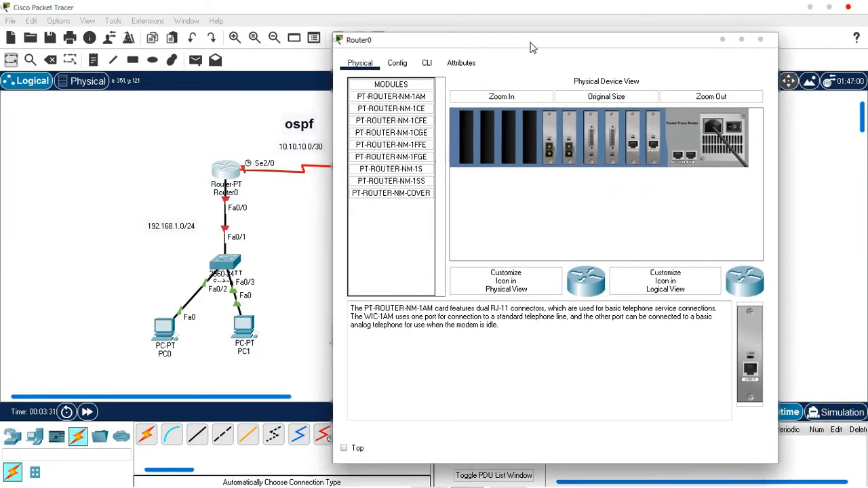
click(396, 63)
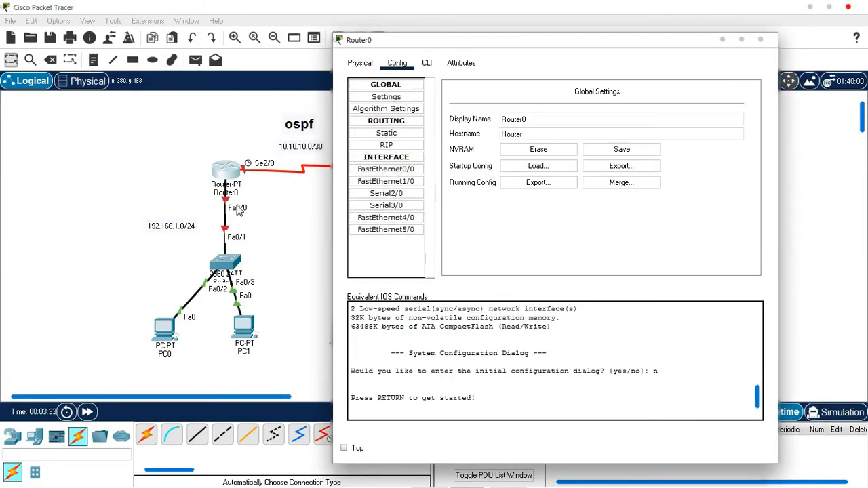
click(385, 169)
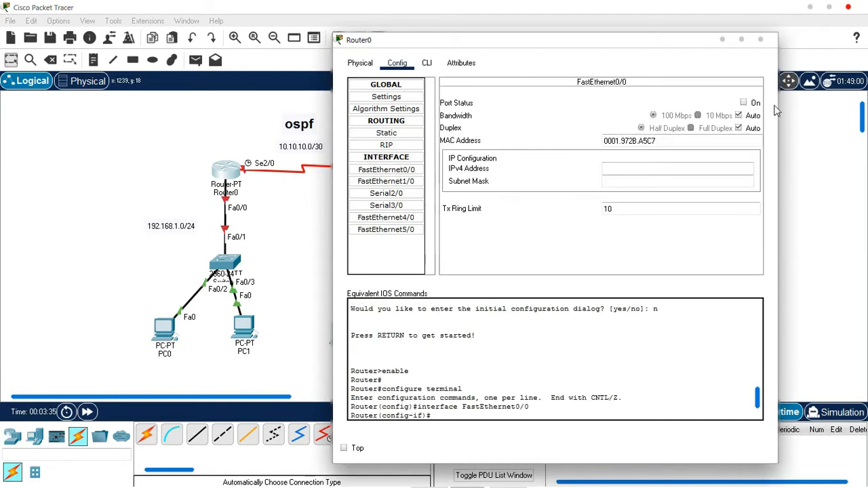
click(743, 103)
click(628, 169)
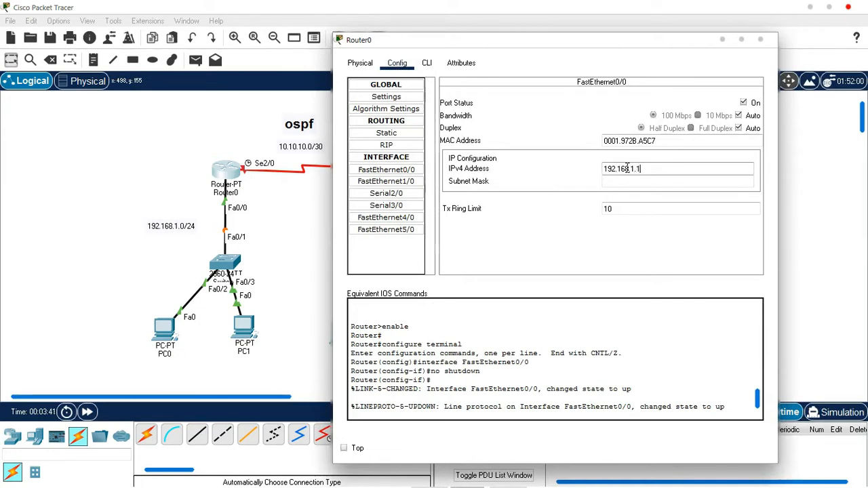
key(Tab)
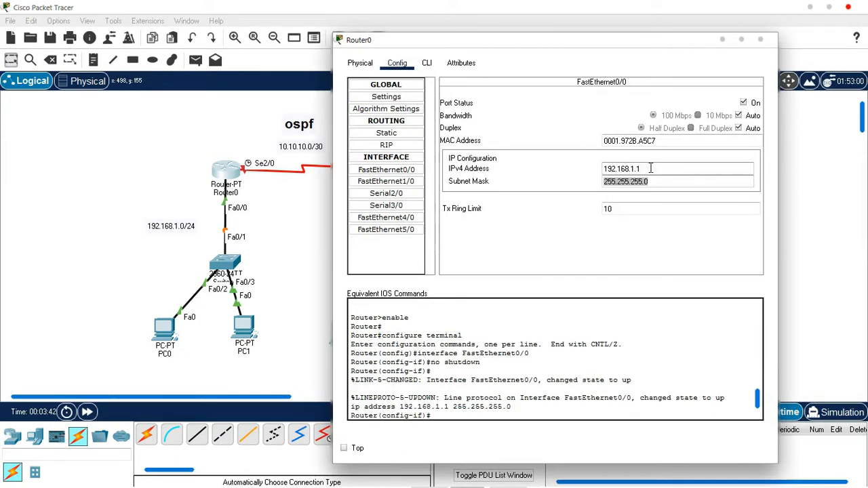
click(651, 168)
drag(656, 168, 580, 174)
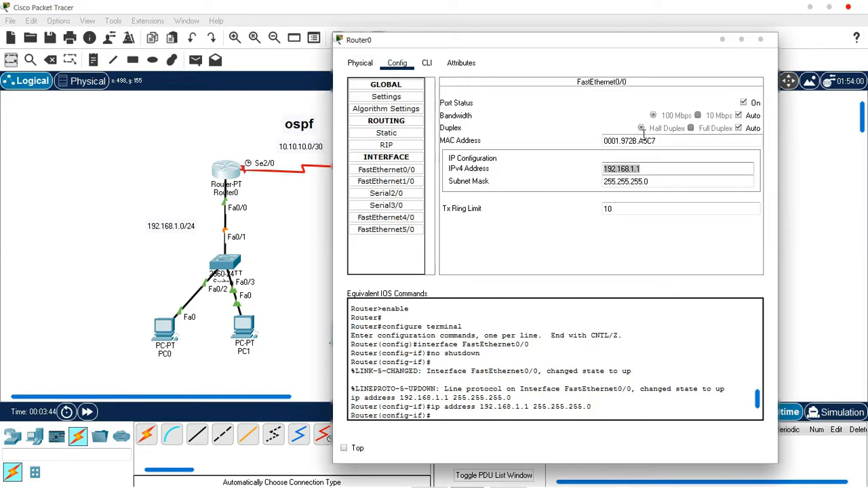
click(760, 39)
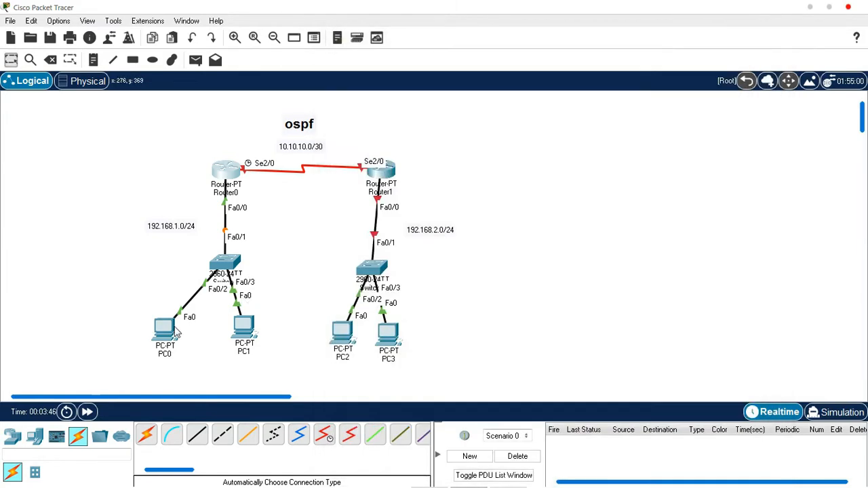
Give PC0 the static address 192.168.1.2 with mask 255.255.255.0 and default gateway 192.168.1.1.
click(164, 329)
click(314, 52)
click(261, 98)
click(410, 140)
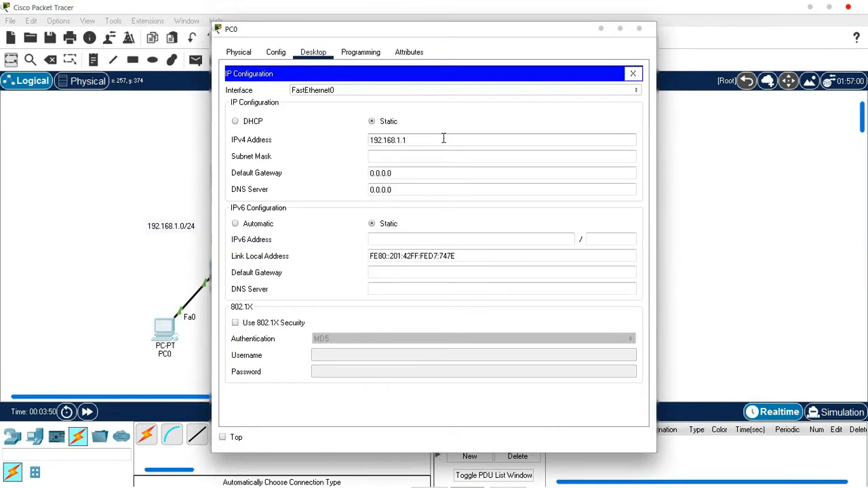
key(Tab)
key(Tab)
text(192.168.1.1)
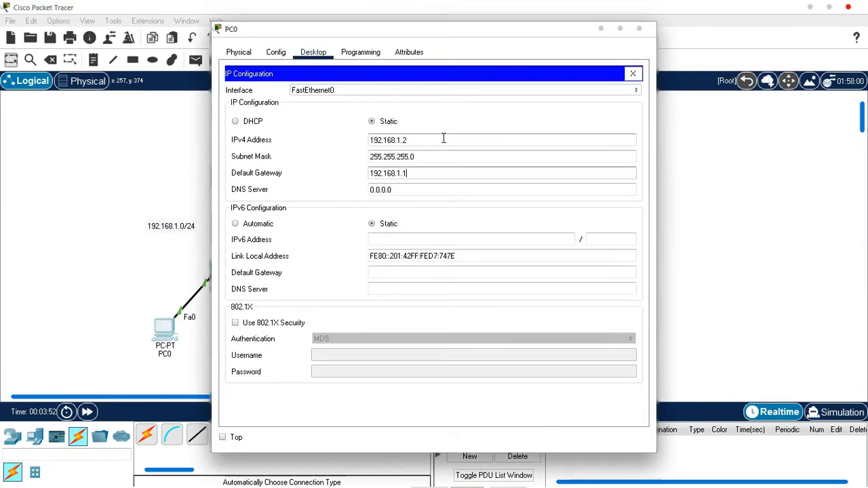
click(639, 28)
Give PC1 the static address 192.168.1.3 with mask 255.255.255.0 and default gateway 192.168.1.1.
click(244, 329)
click(314, 52)
click(266, 96)
click(401, 139)
text(192.168.1.1)
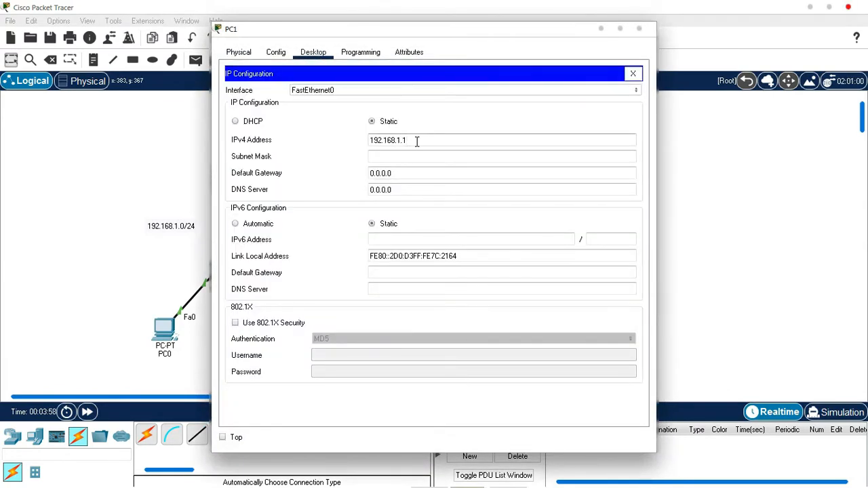
key(Tab)
key(Tab)
text(192.168.1.1)
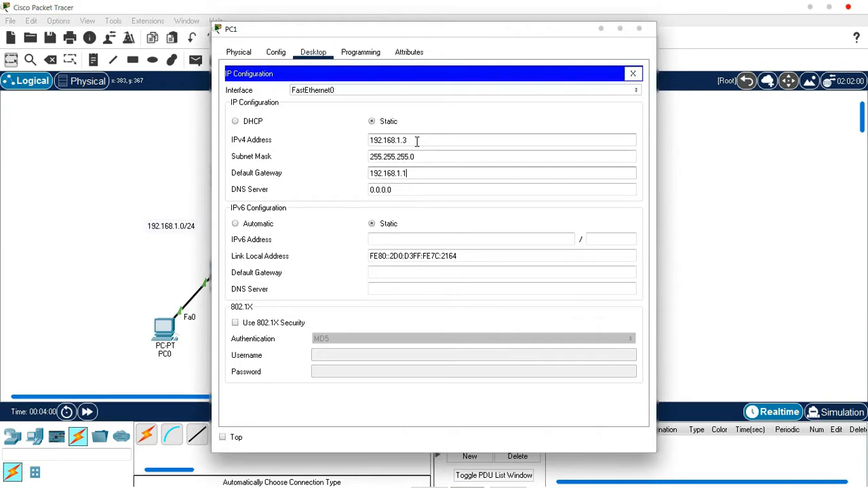
click(639, 28)
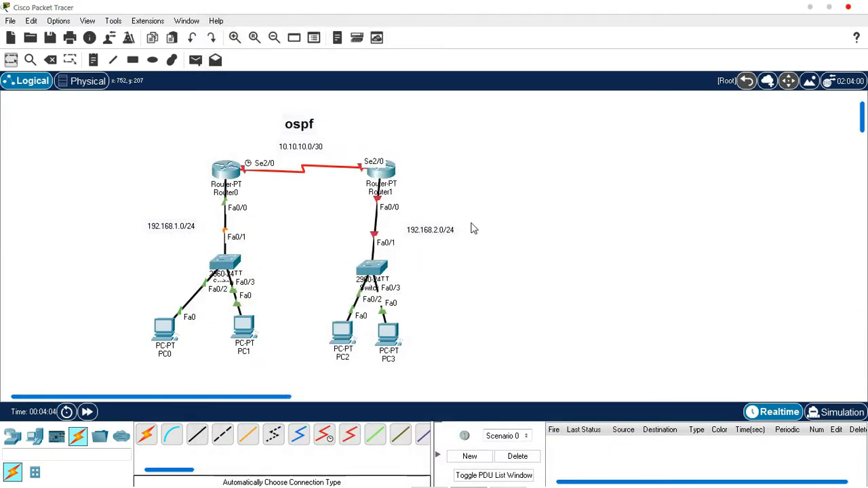
Enable Router1's FastEthernet0/0 interface, assign it the address 192.168.2.1 with its default mask, and copy the address.
click(379, 169)
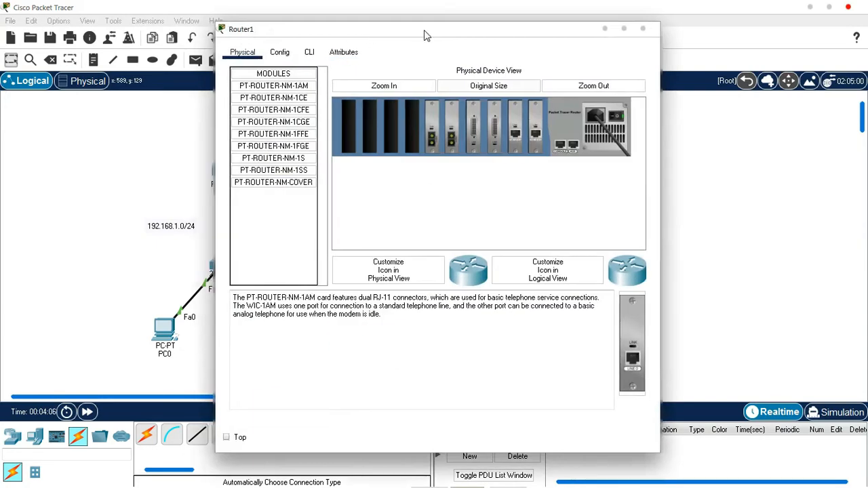
drag(369, 33, 627, 33)
click(527, 52)
click(520, 157)
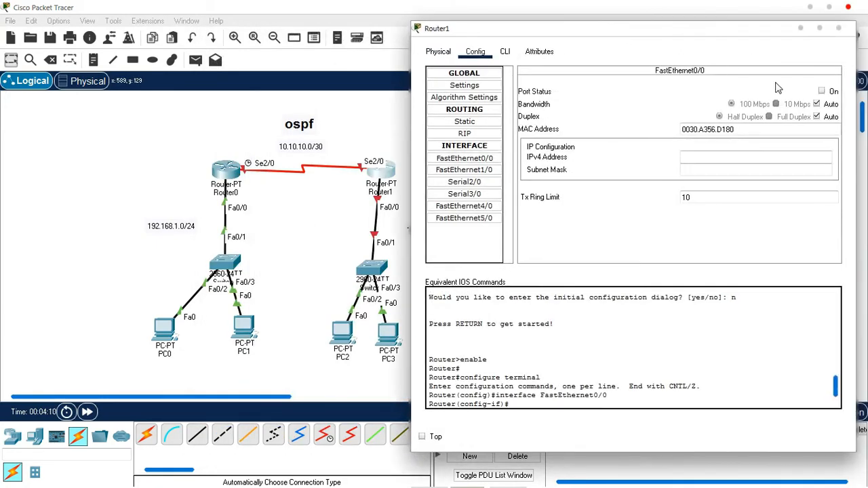
click(823, 91)
click(722, 159)
text(192.168.2.1)
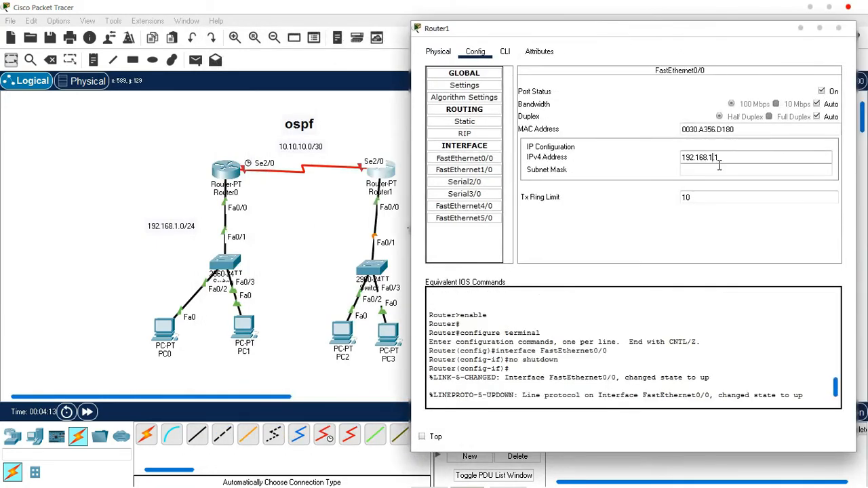
drag(719, 163, 676, 161)
key(ctrl+c)
key(Tab)
click(839, 29)
Give PC2 the static address 192.168.2.2 with the default subnet mask and default gateway 192.168.2.1.
click(342, 332)
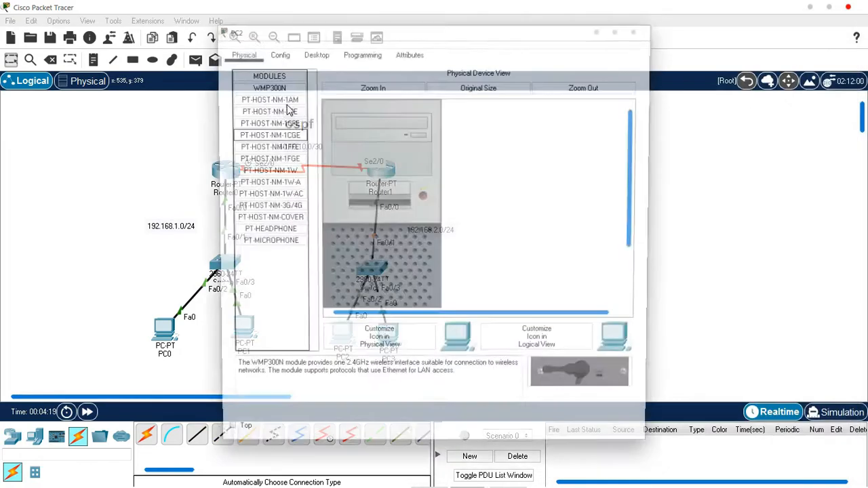
click(314, 52)
click(283, 103)
click(381, 141)
key(ctrl+v)
key(BackSpace)
text(2)
key(Tab)
key(Tab)
key(ctrl+v)
click(639, 28)
Give PC3 the static address 192.168.2.3 with mask 255.255.255.0 and default gateway 192.168.2.1.
click(388, 333)
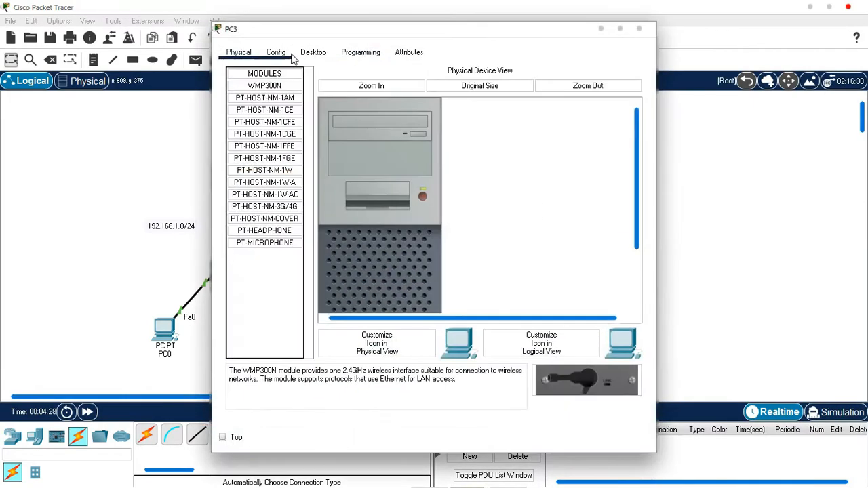
click(314, 53)
click(282, 103)
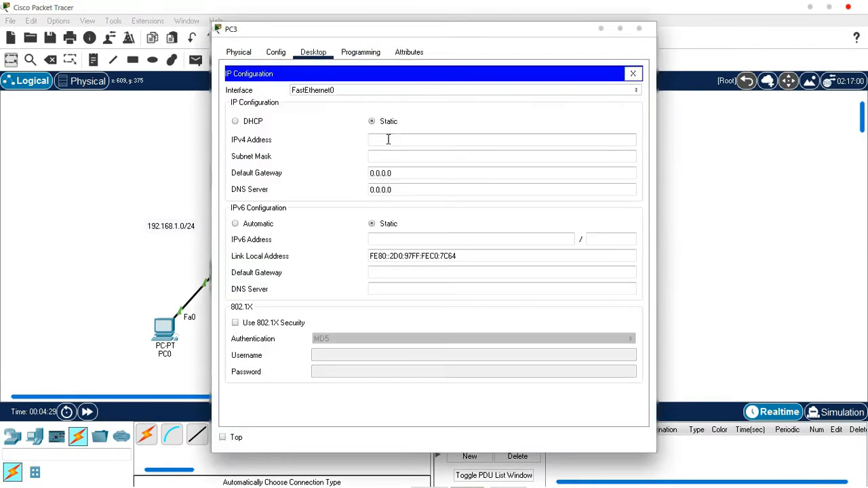
click(399, 139)
key(ctrl+v)
text(.3)
key(Tab)
key(Tab)
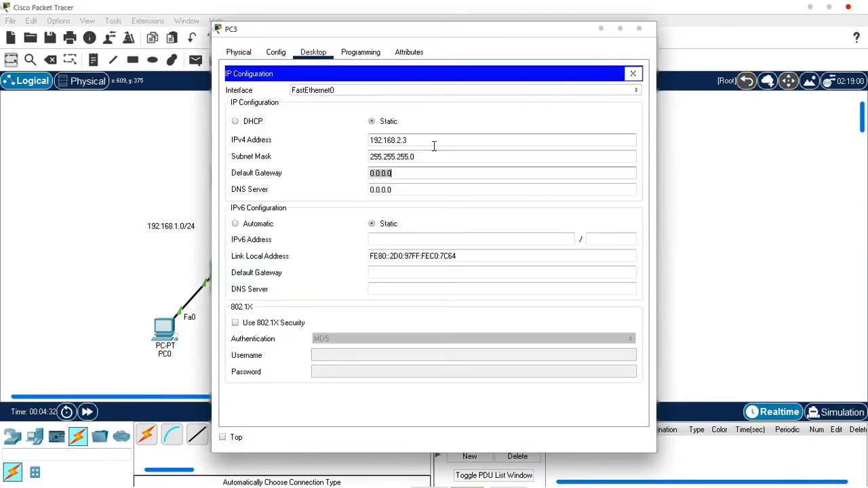
key(ctrl+v)
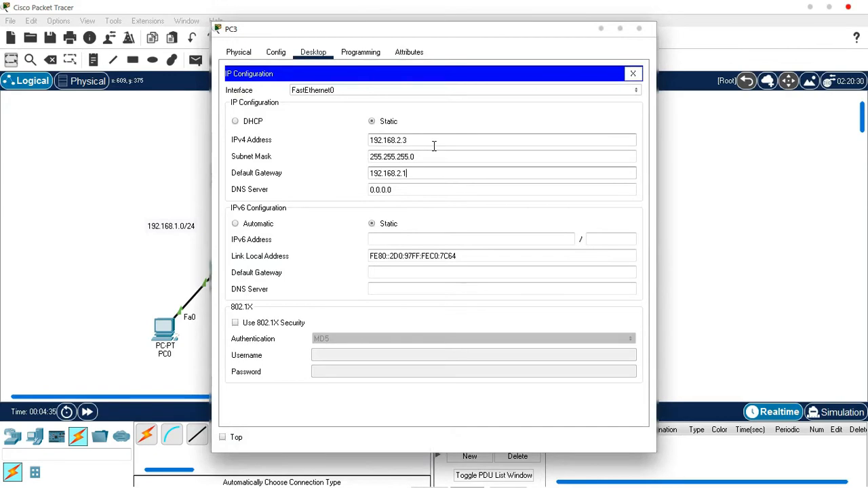
click(639, 29)
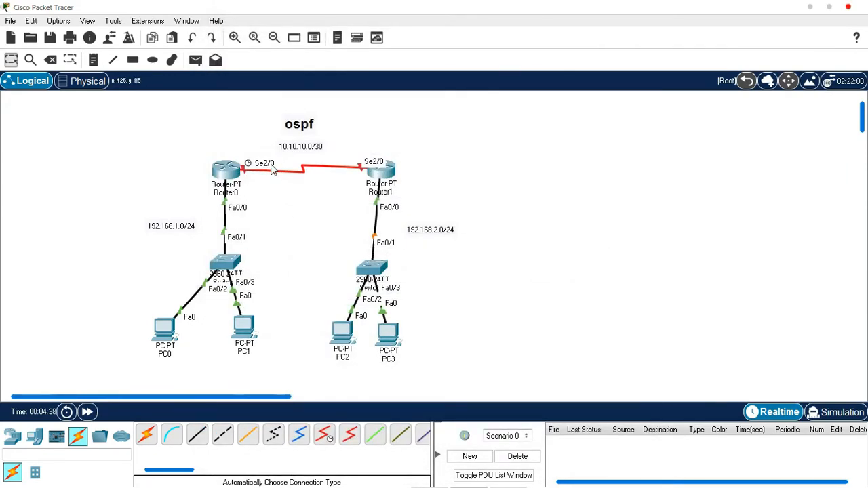
Enable Router0's Serial2/0 interface and assign it 10.10.10.1 with subnet mask 255.255.255.252.
click(234, 174)
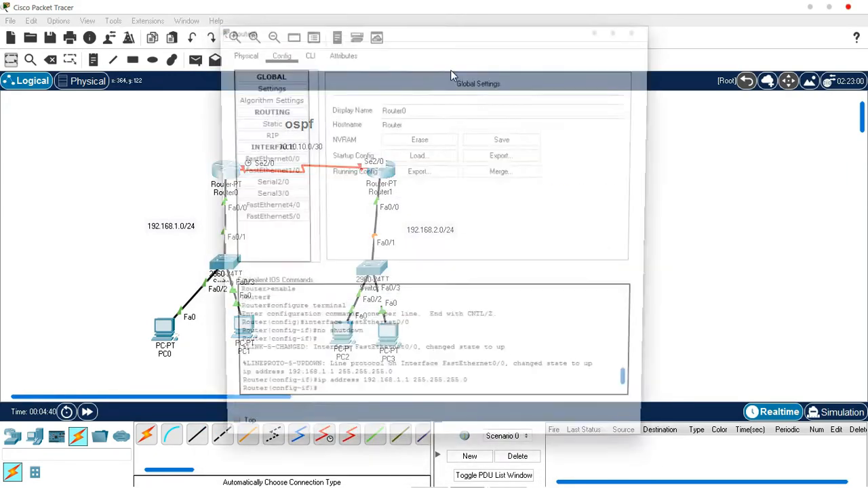
drag(431, 31, 645, 54)
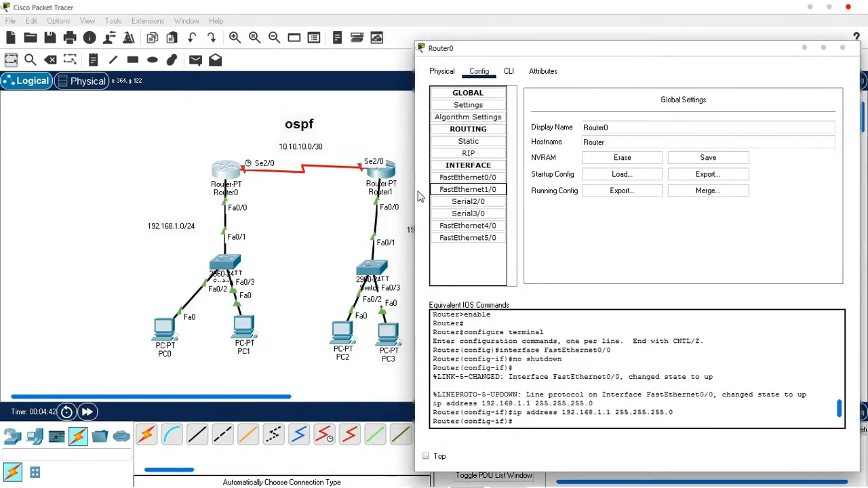
click(468, 201)
click(826, 111)
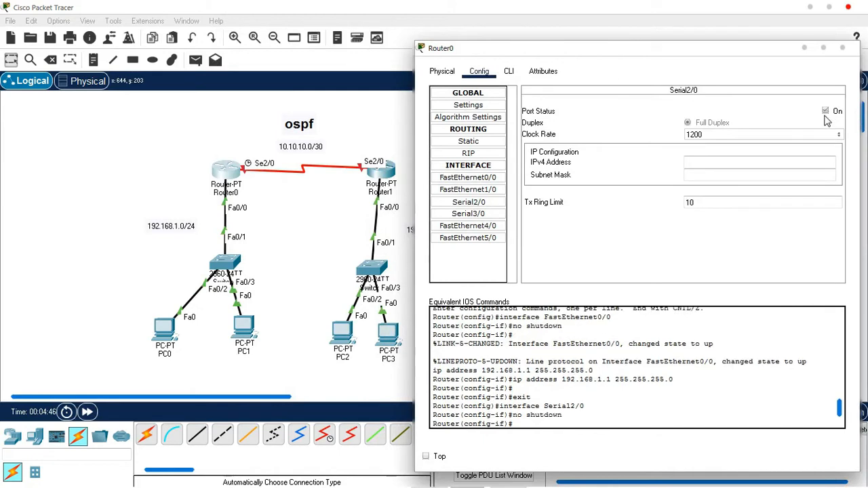
click(754, 158)
text(10.10.10.1)
key(Tab)
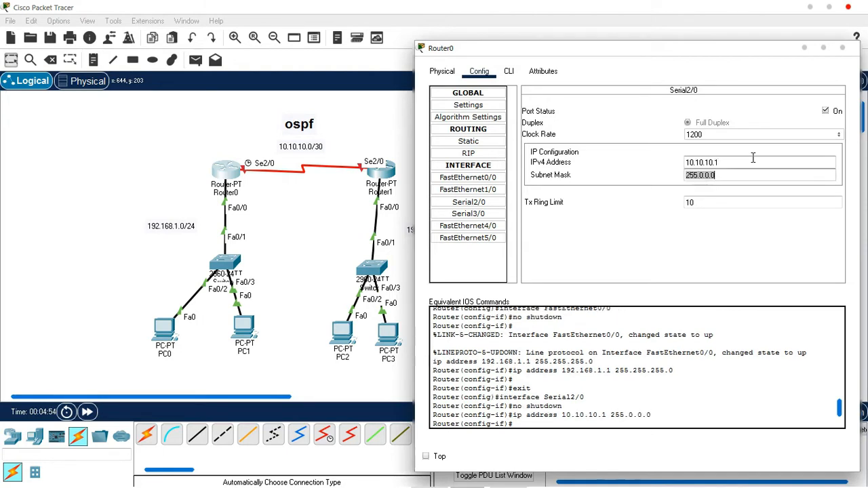
text(255)
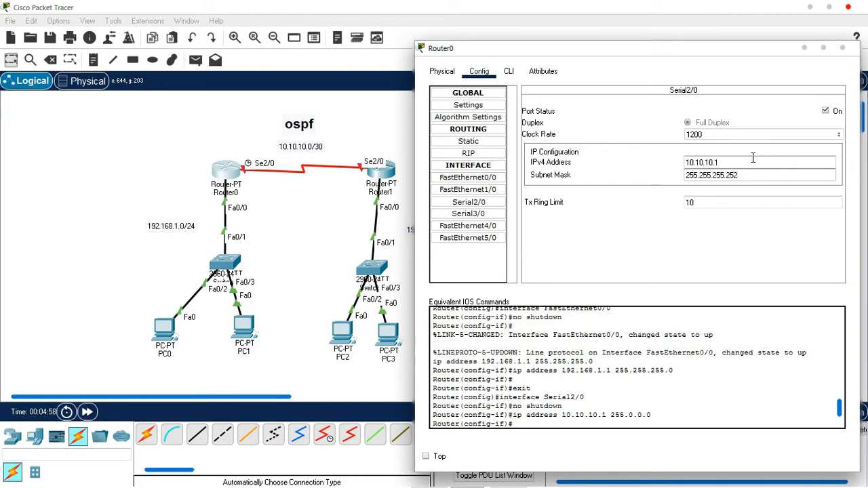
Enable Router1's Serial2/0 interface and assign it 10.10.10.2 with subnet mask 255.255.255.252.
click(842, 48)
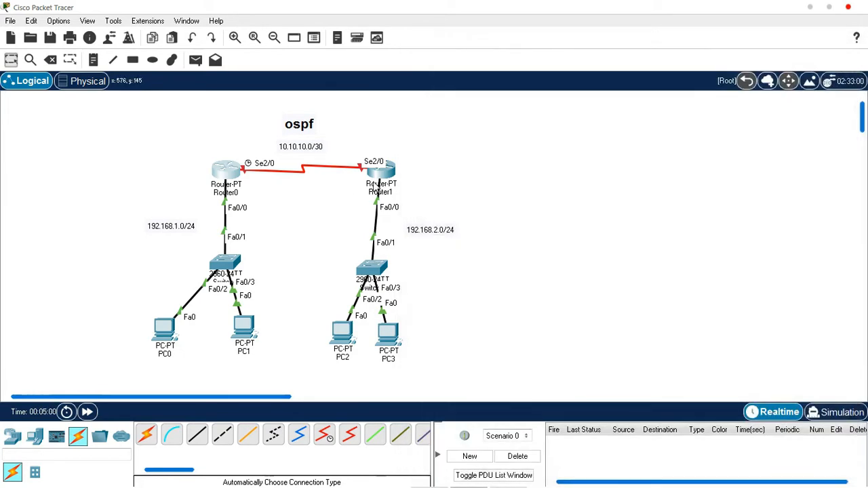
click(379, 173)
drag(374, 37, 607, 39)
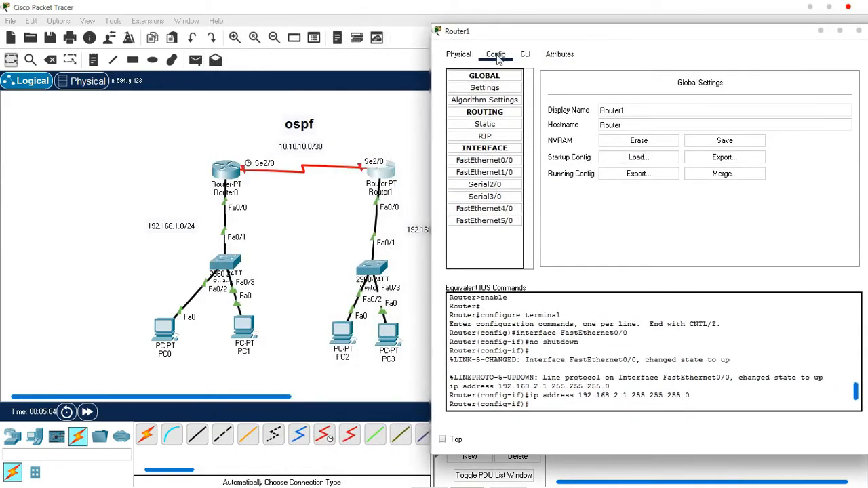
click(484, 184)
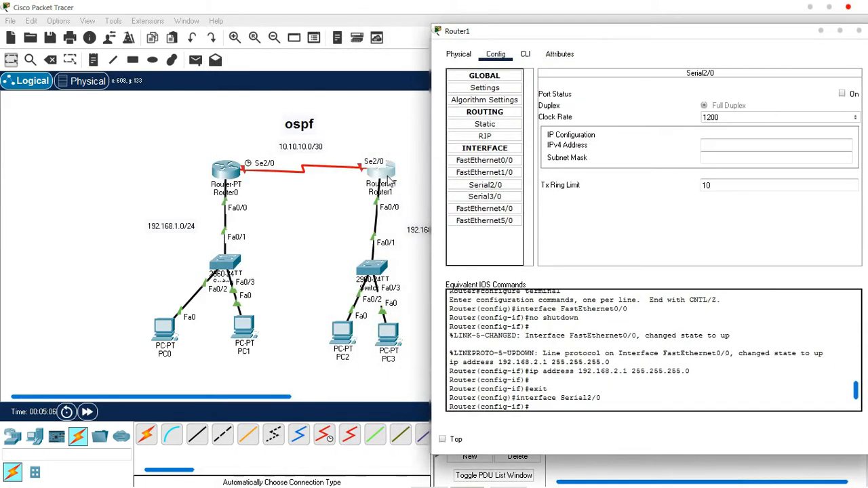
click(842, 95)
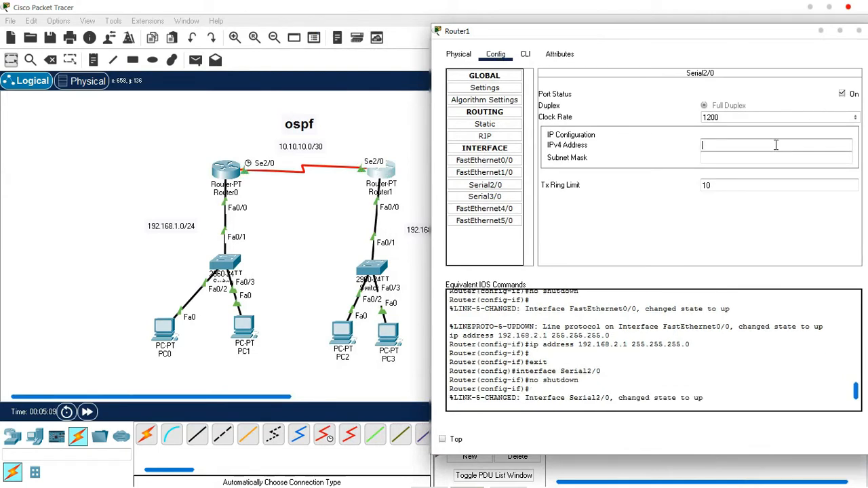
text(10.1)
key(Tab)
text(255.255.255.2552)
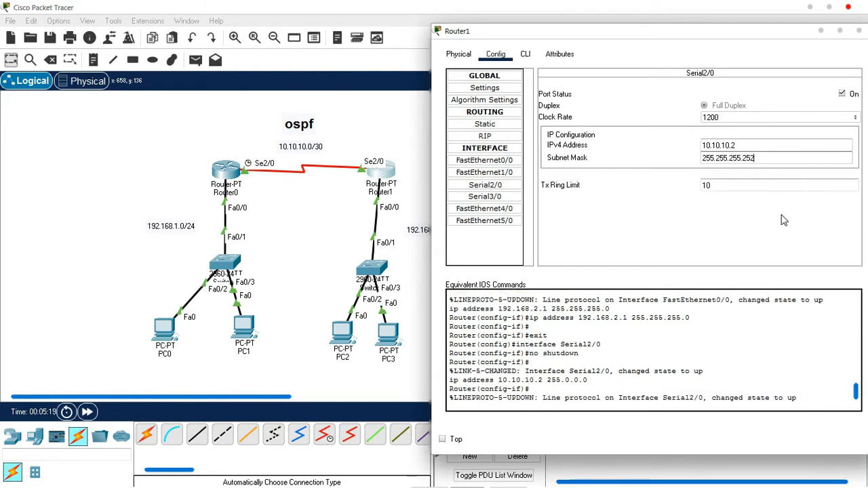
key(Return)
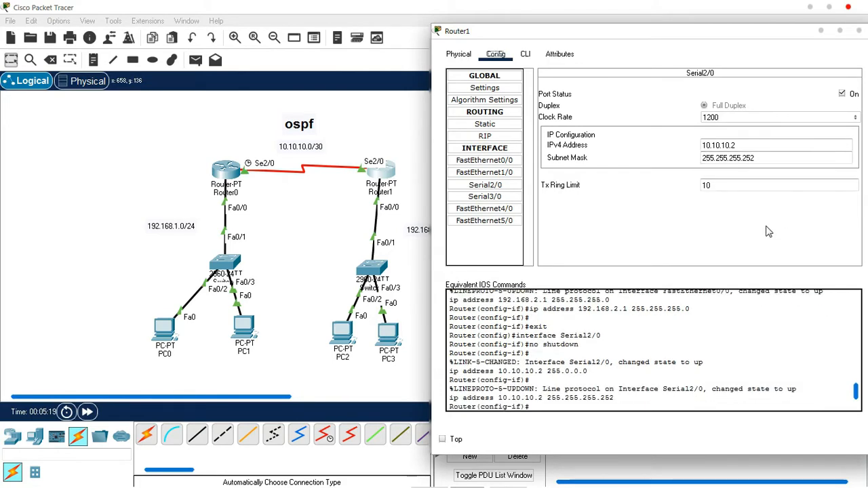
click(859, 32)
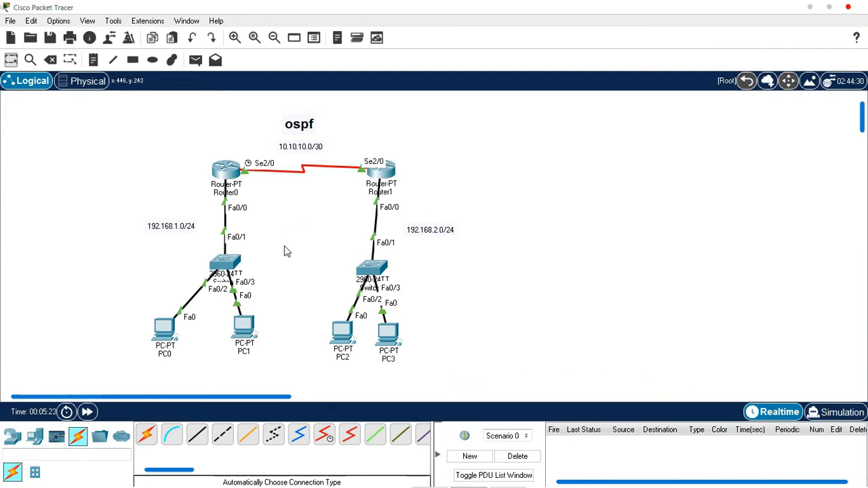
Test connectivity with simple PDUs from PC2 to Router1 and from PC1 to Router0, clearing the scenario after each.
key(p)
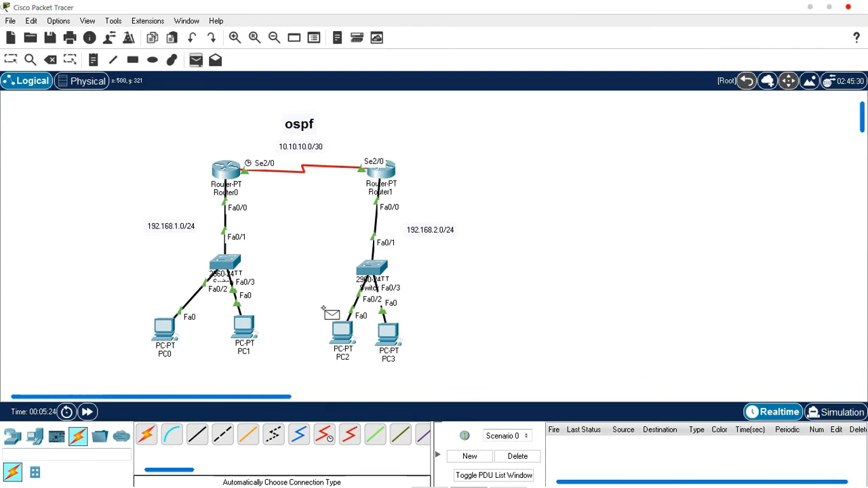
click(343, 331)
click(382, 171)
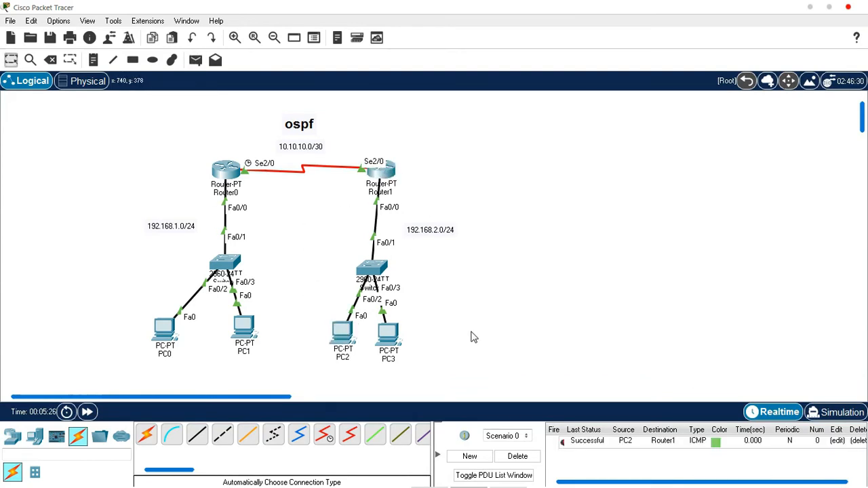
click(517, 456)
click(244, 329)
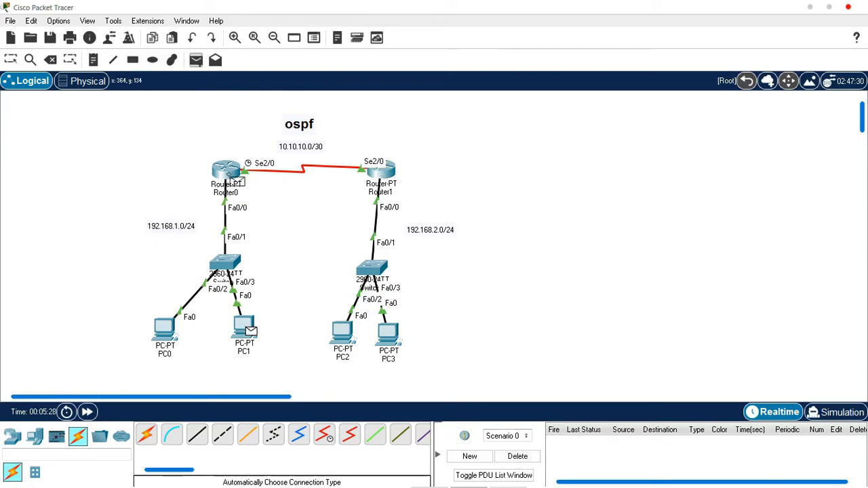
click(229, 174)
click(517, 456)
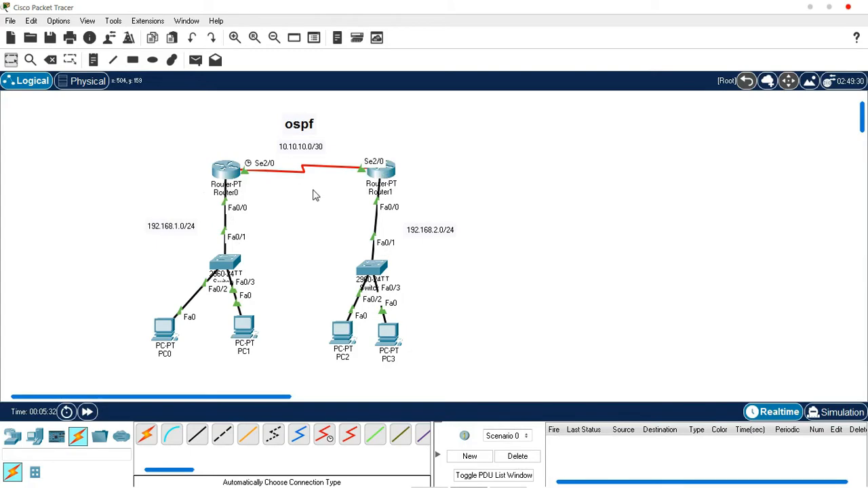
Open Router0's command line and leave interface configuration for global configuration mode.
click(229, 171)
drag(312, 31, 489, 28)
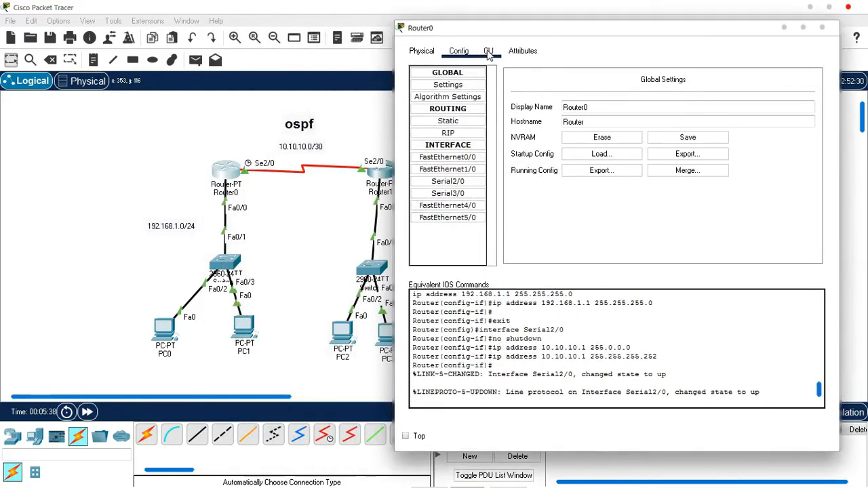
click(489, 52)
key(Return)
key(Return)
key(Return)
key(Return)
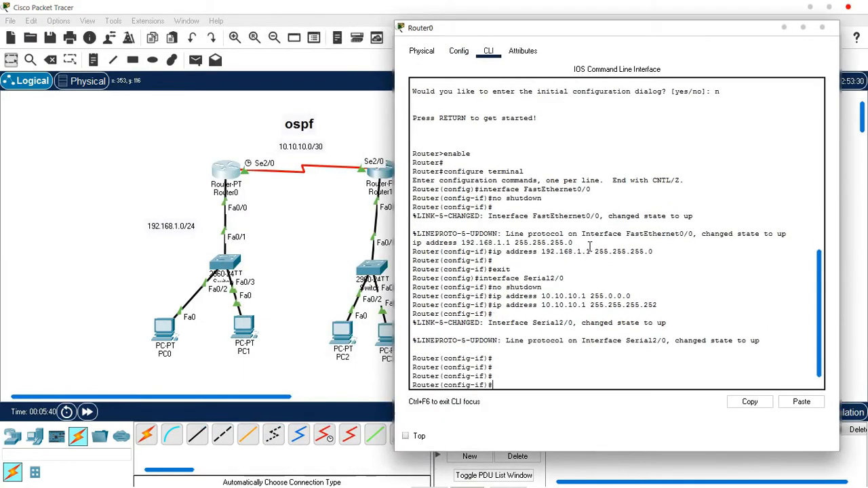
drag(449, 364, 500, 366)
click(508, 378)
text(ex)
key(Return)
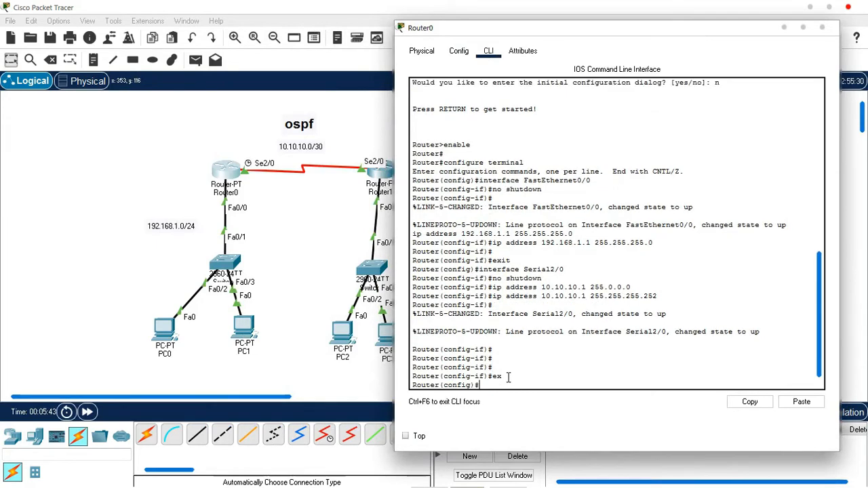
Set Router0's hostname to K, keeping its command-line window clear of the topology.
drag(583, 33, 579, 54)
drag(562, 95, 615, 66)
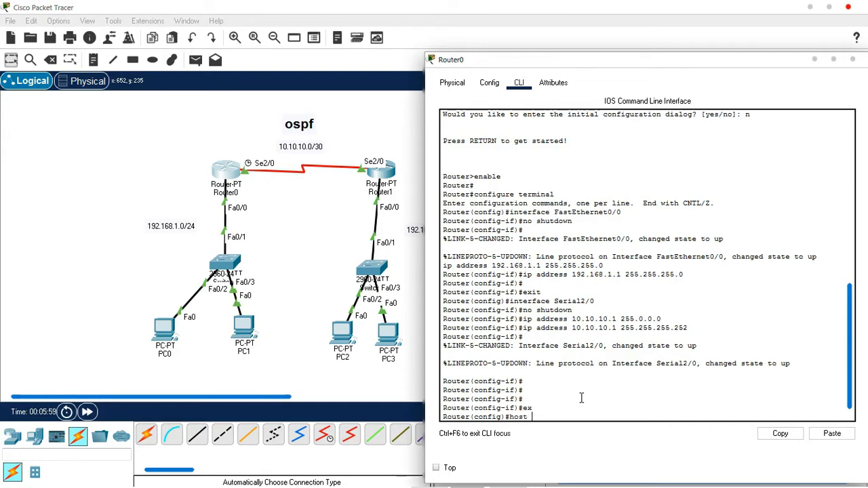
key(Return)
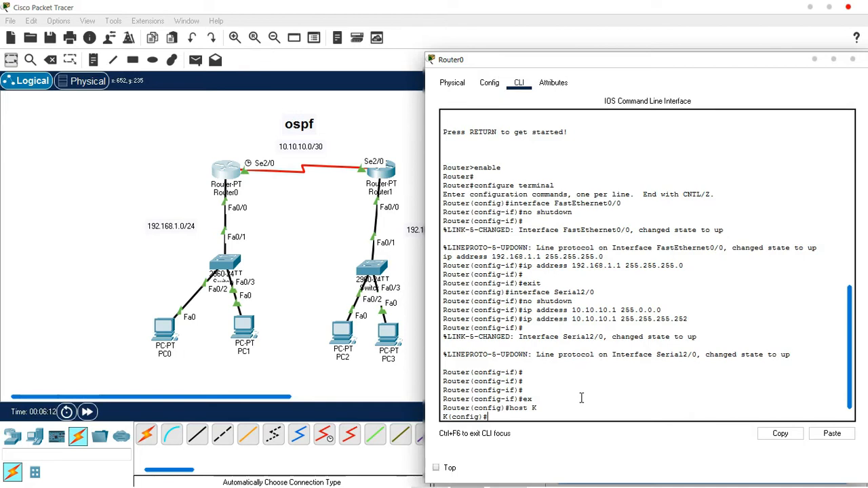
Start OSPF routing process 10 on Router0.
text(o)
key(Tab)
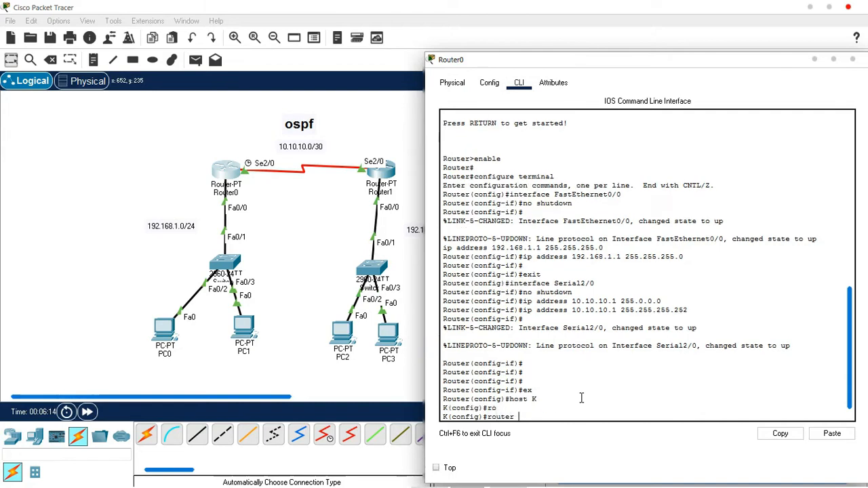
text(os)
key(Tab)
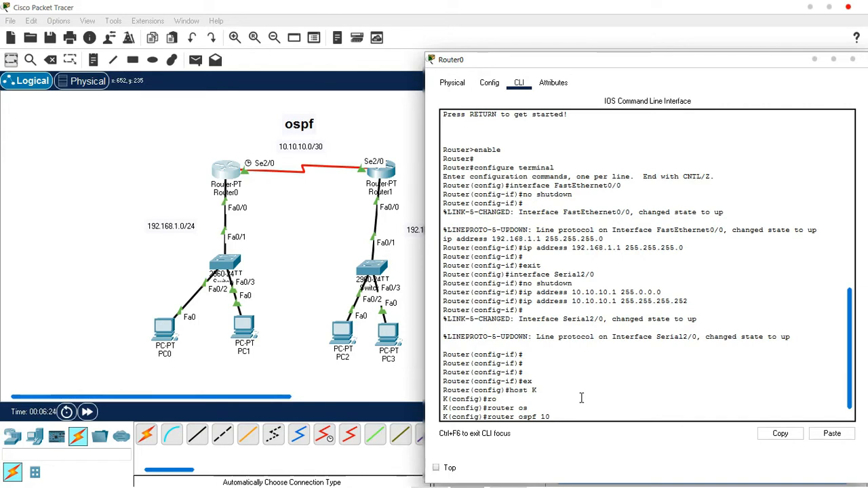
key(Return)
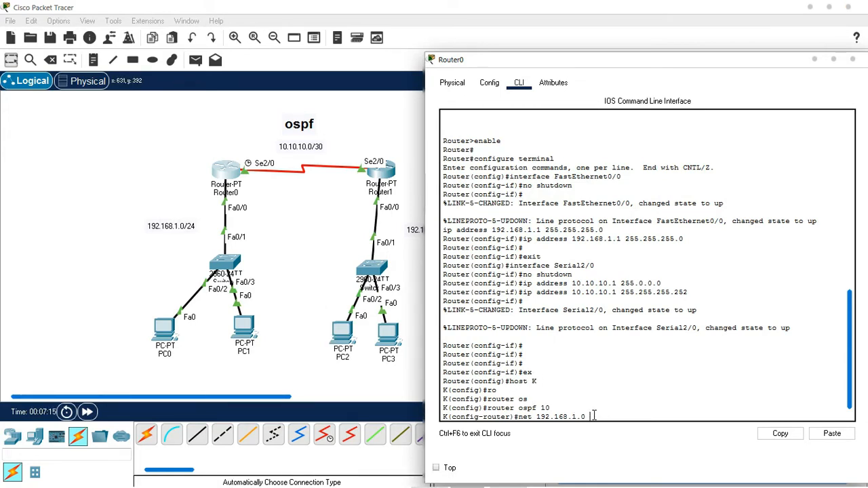
Add a wildcard-mask note near Router0 with the lines 255.255.255.0, 255.255.255.255 and 0.0.0.255.
click(101, 146)
key(n)
click(98, 138)
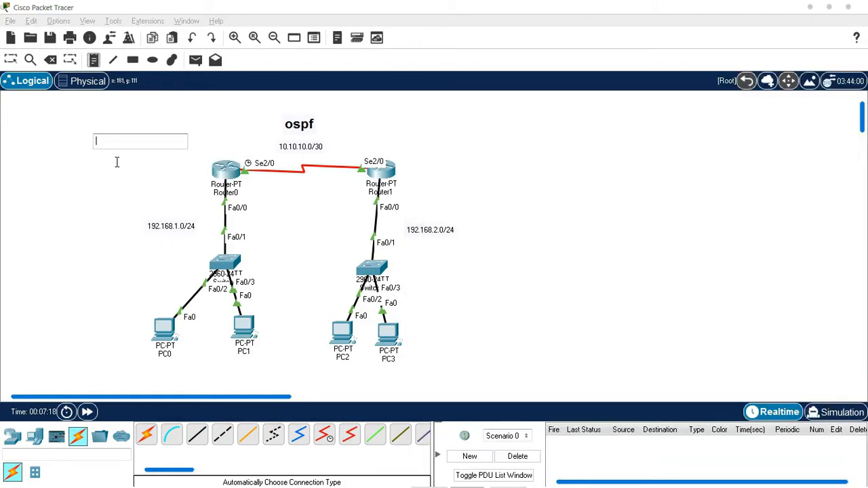
text(255.255.25)
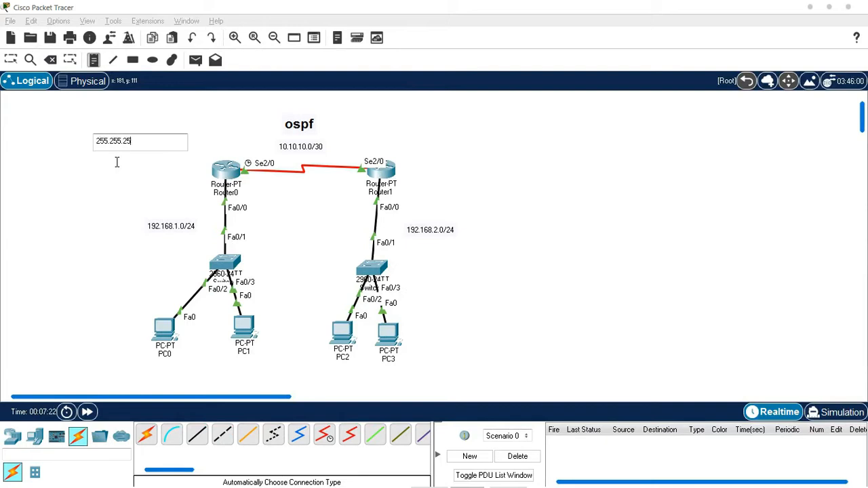
text(5.0)
key(Return)
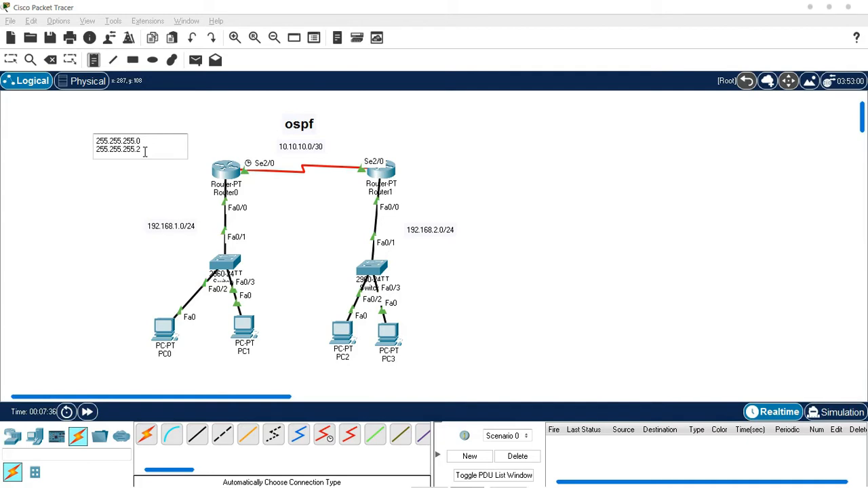
key(Return)
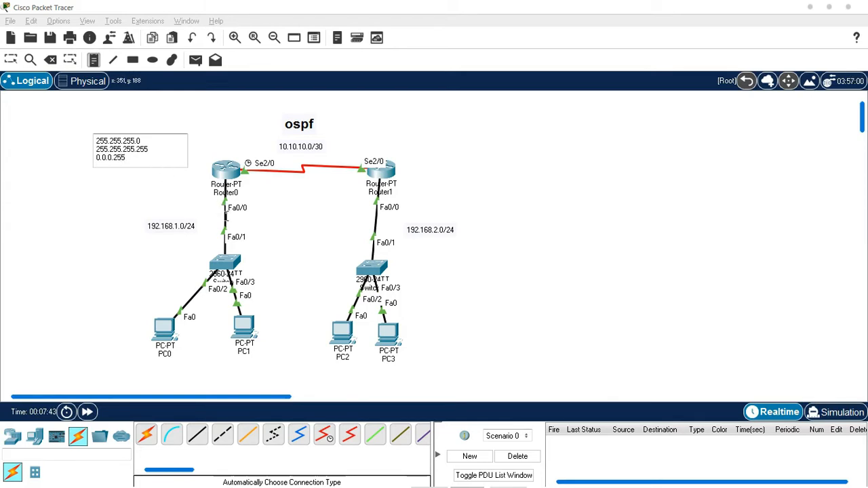
text(0.0.0.255)
click(143, 195)
drag(132, 156, 122, 152)
Advertise 192.168.1.0 with wildcard 0.0.0.255 and 10.10.10.0 with wildcard 0.0.0.3 in area 0 on Router0.
click(215, 170)
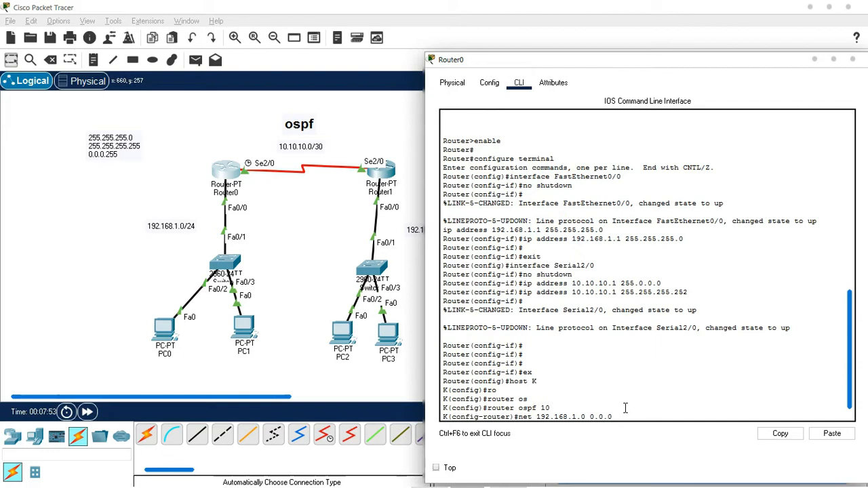
text(255 area 0)
key(Return)
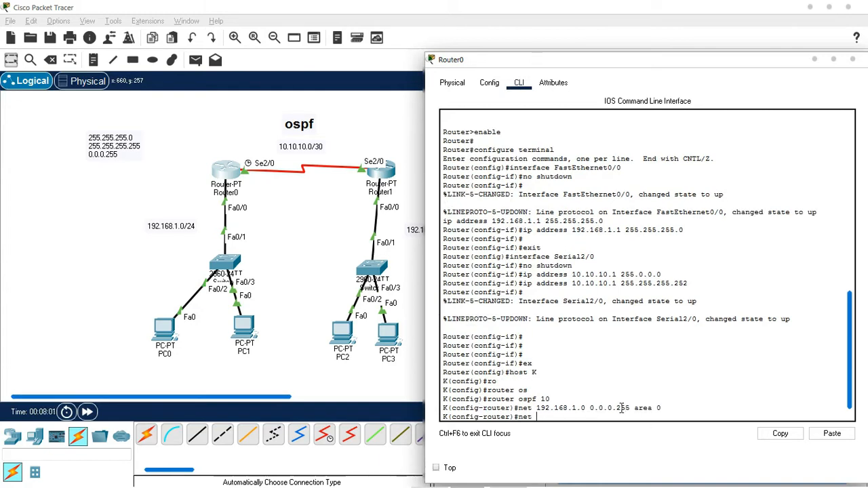
text(10.10.10.0)
text(0.0.0.3 area 0)
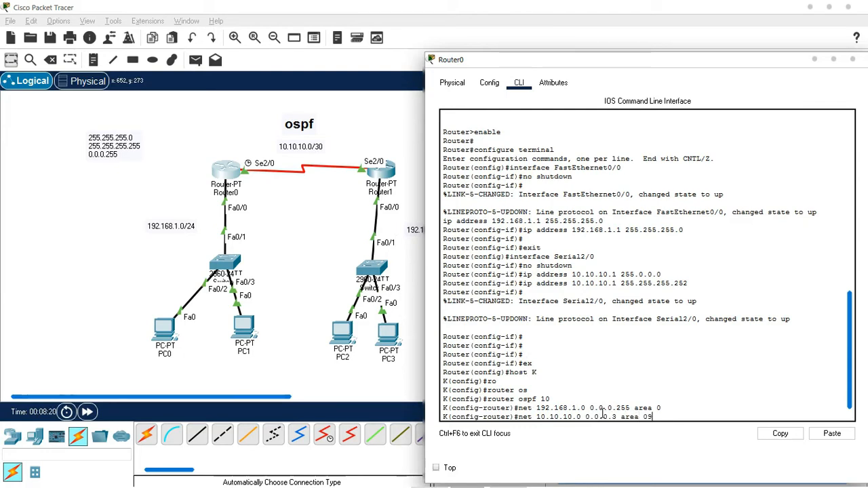
key(Return)
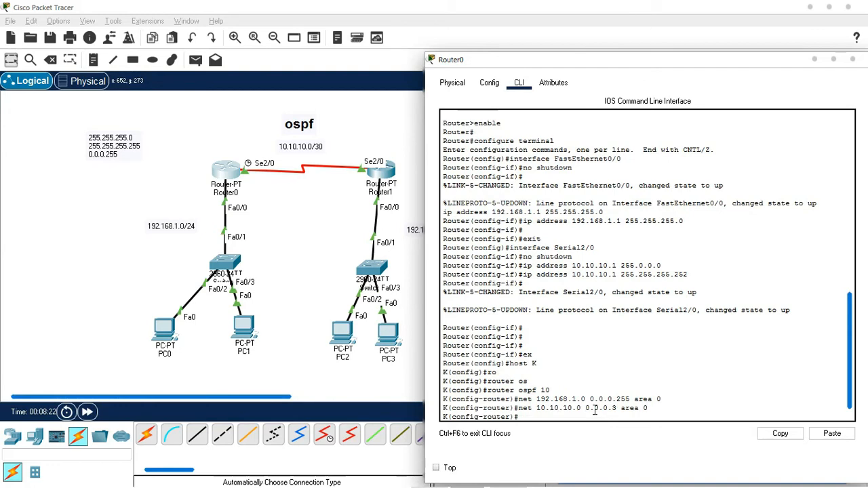
Save Router0's configuration with do wr and close its window.
drag(520, 400, 635, 406)
click(654, 417)
text(do wr)
key(Return)
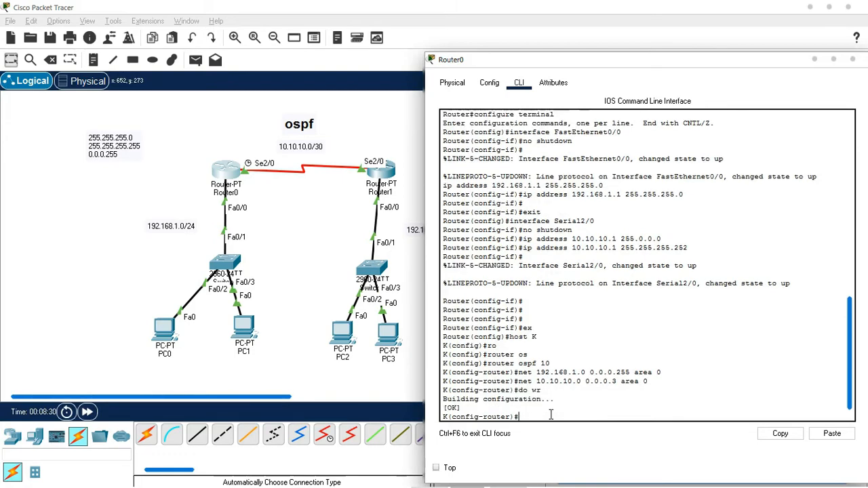
click(853, 59)
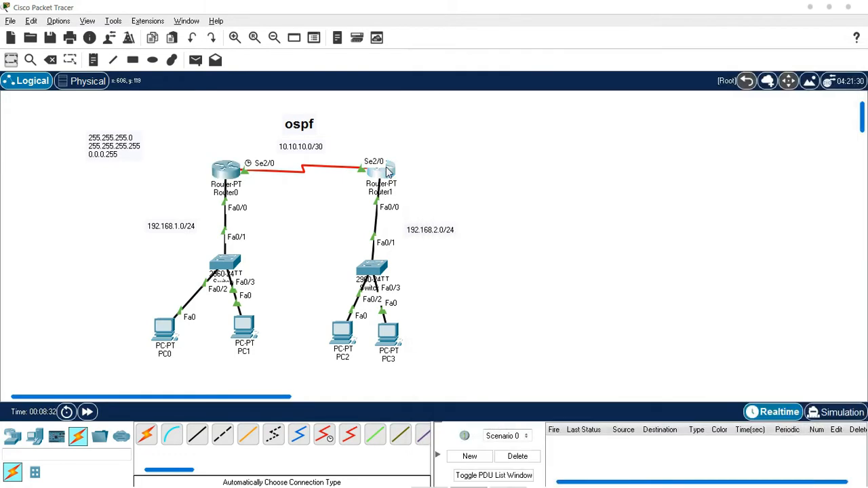
Open Router1's command line, leave interface configuration and set the hostname to S.
click(388, 172)
click(306, 53)
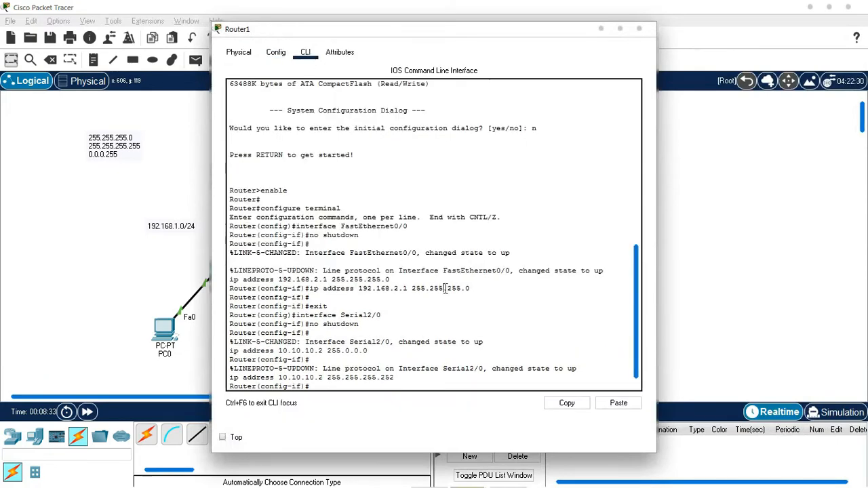
key(Return)
key(Return)
key(Return)
text(ex)
key(Return)
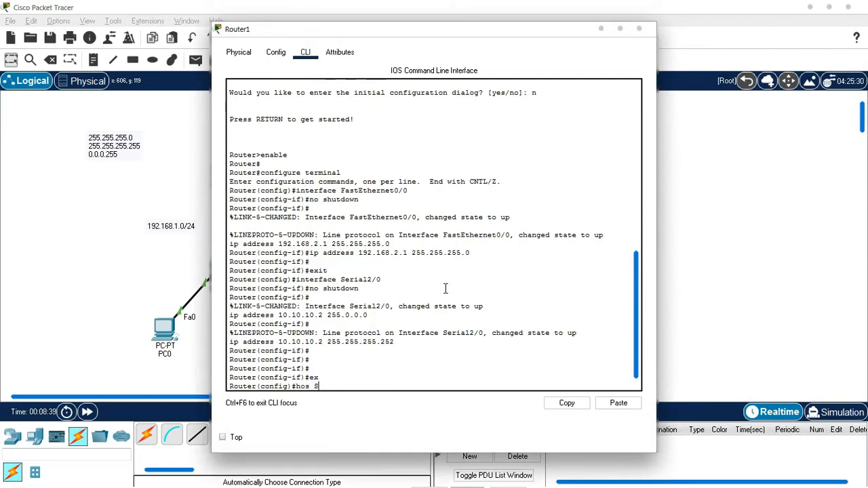
key(Return)
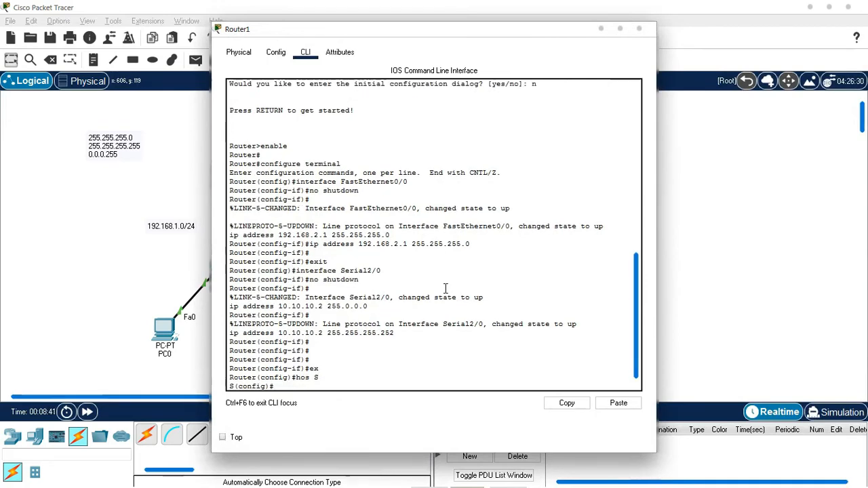
Start OSPF routing process 10 on Router1.
drag(421, 28, 641, 18)
text(ro)
key(Tab)
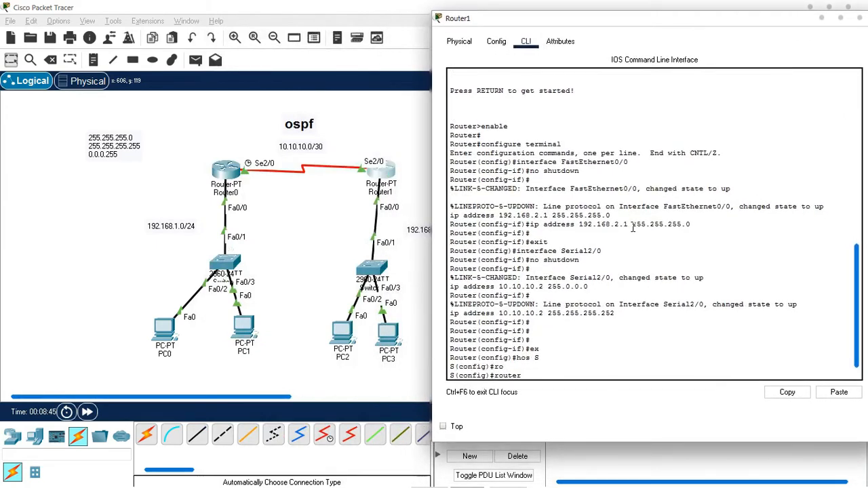
text(os)
key(Tab)
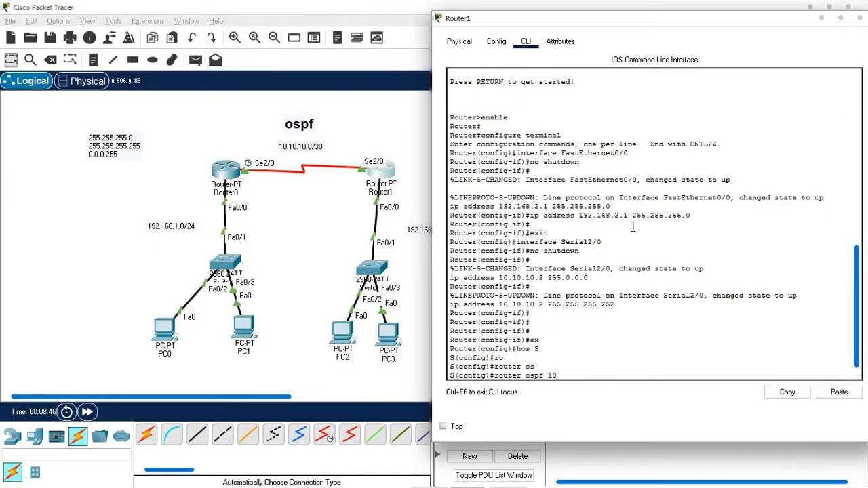
click(549, 373)
key(Return)
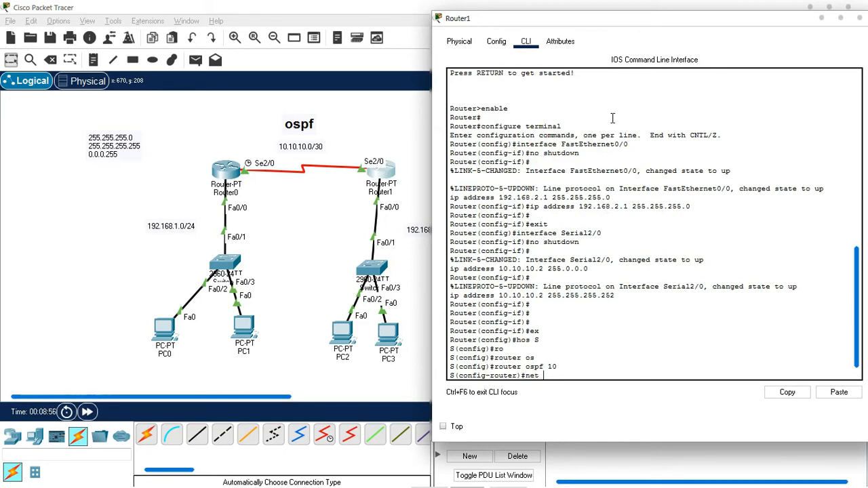
Advertise 192.168.2.0 with wildcard 0.0.0.255 and 10.10.10.0 with wildcard 0.0.0.3 in area 0 on Router1.
drag(577, 19, 686, 21)
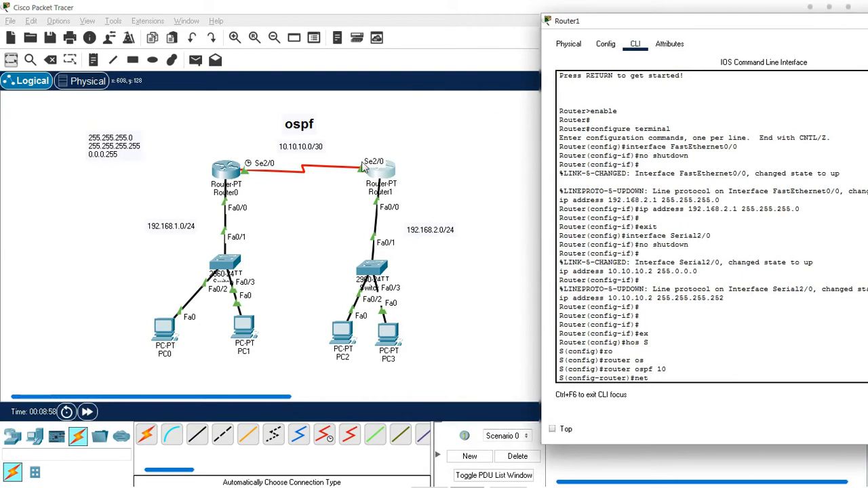
drag(609, 19, 493, 9)
text(192.168.2.)
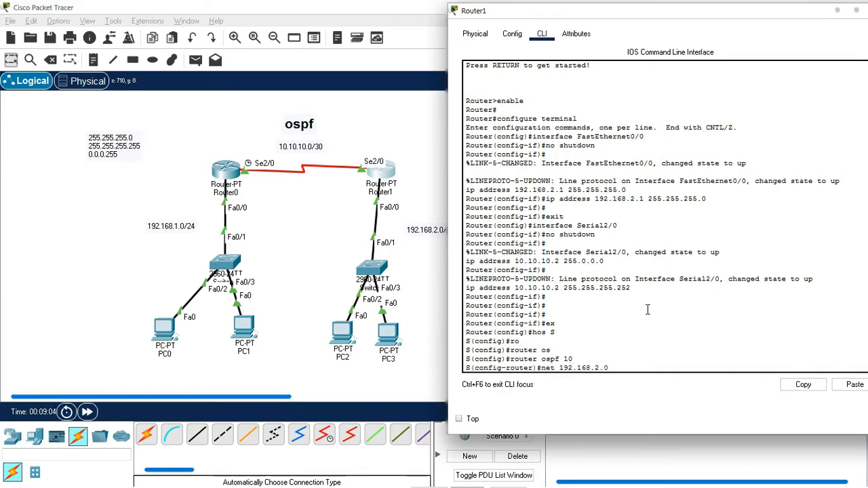
text(0 0.0.0.255 area 0)
key(Return)
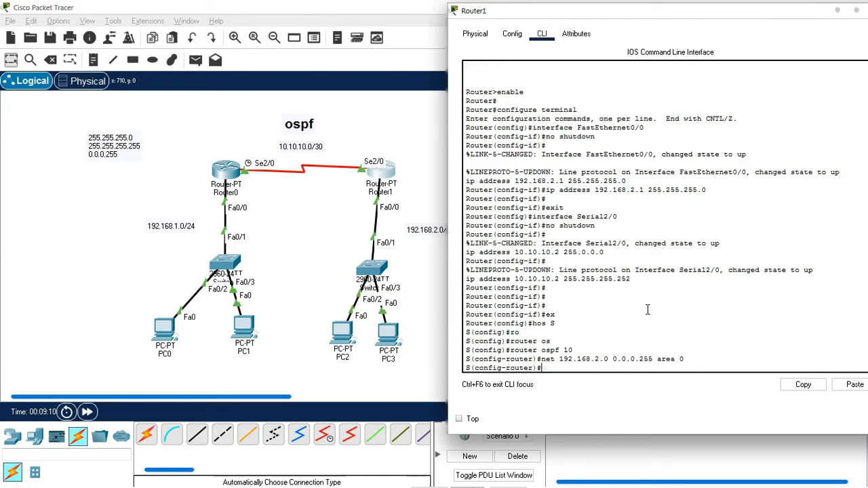
text(net 10)
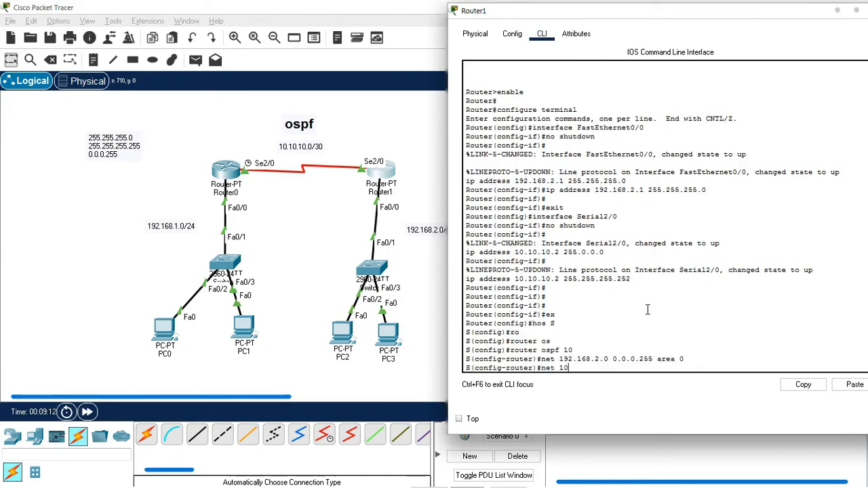
text(.10.10.0 0.0.0.)
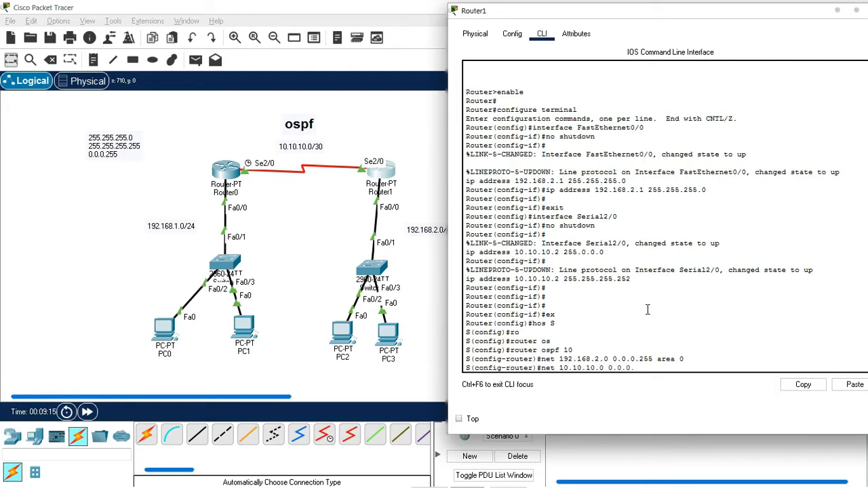
text(3 area 0)
key(Return)
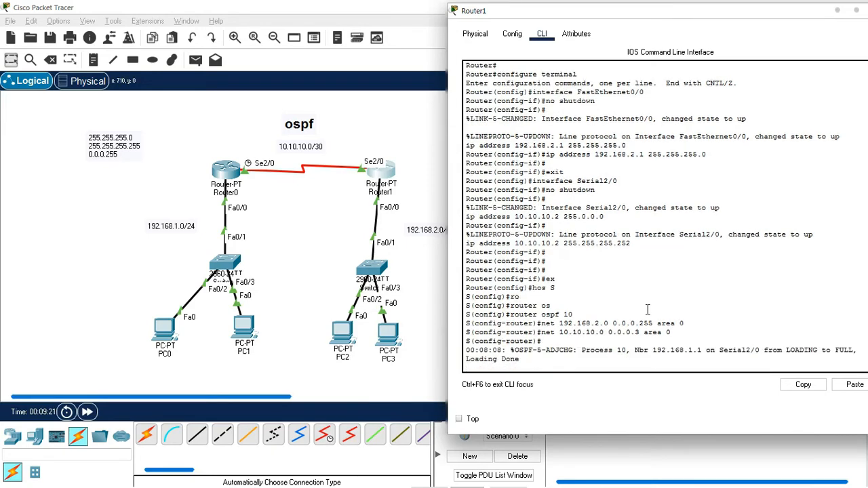
Save Router1's configuration with do wr and close its window.
key(Return)
key(Return)
text(do wr)
key(Return)
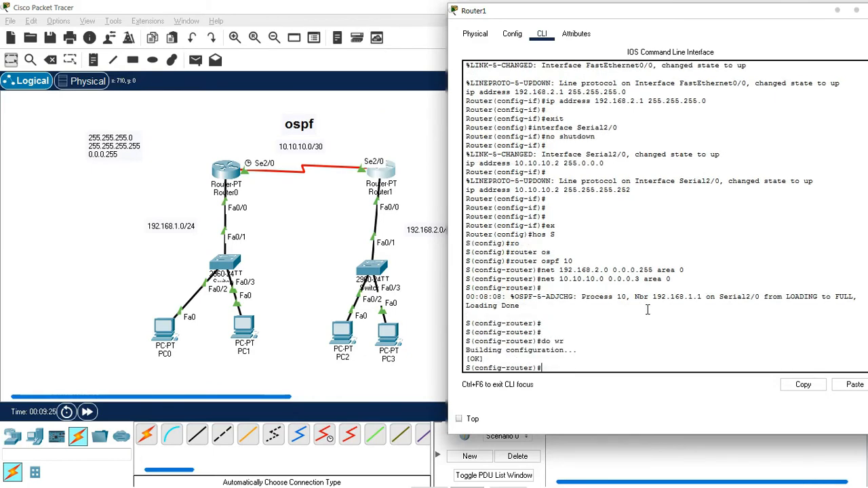
drag(659, 10, 523, 23)
click(734, 26)
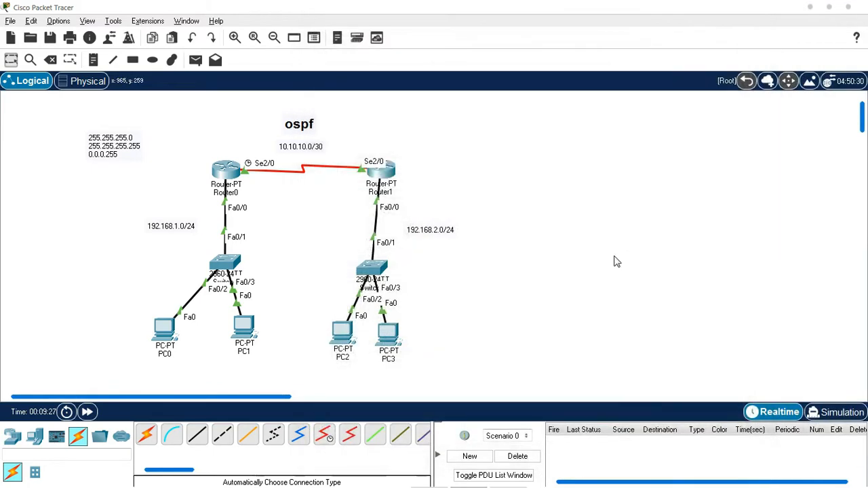
Fast-forward the network time and test connectivity with a simple PDU from PC1 to PC2.
click(87, 412)
key(p)
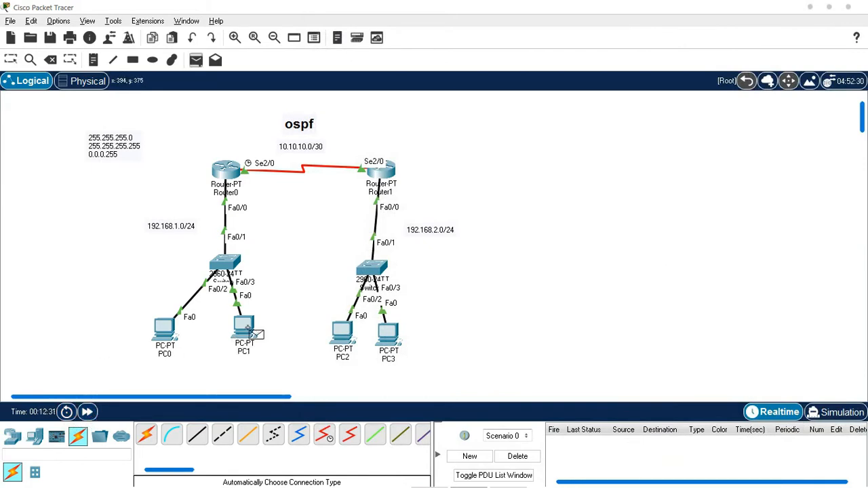
click(251, 332)
click(343, 332)
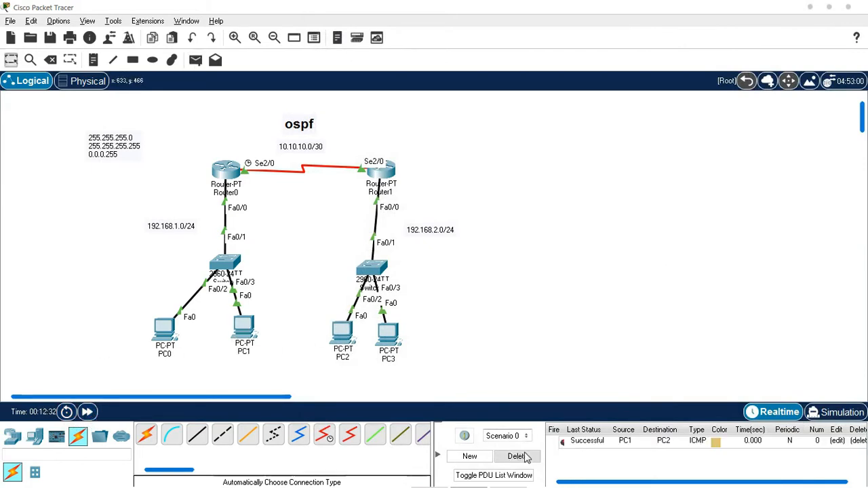
Test connectivity from PC3 to PC0 with simple PDUs three times, deleting the existing scenario before each attempt.
click(517, 455)
key(p)
click(388, 333)
click(164, 332)
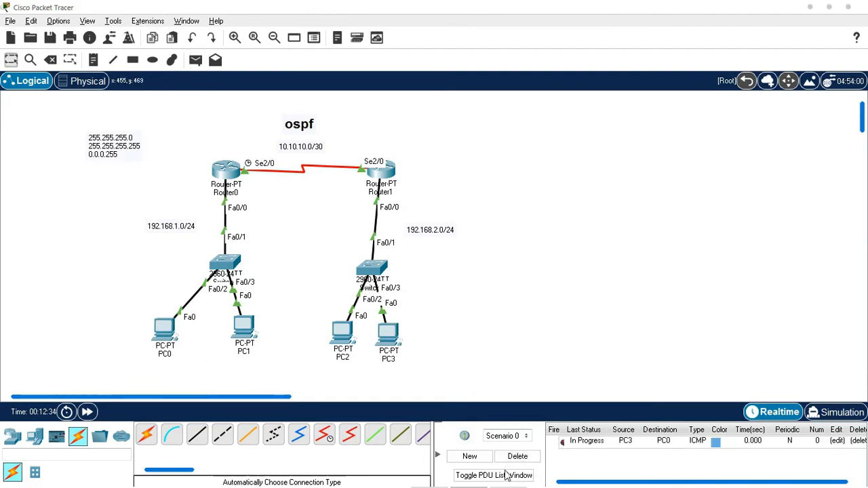
click(526, 461)
key(p)
click(390, 339)
click(169, 331)
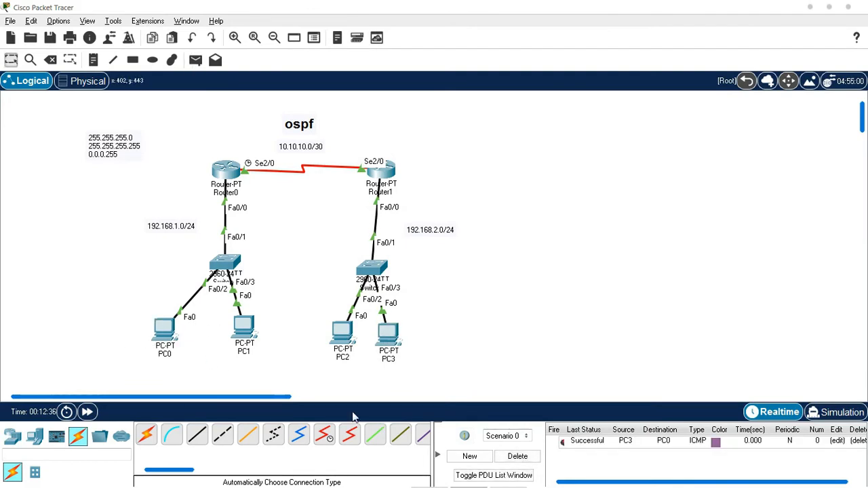
click(518, 457)
key(p)
click(388, 334)
click(165, 332)
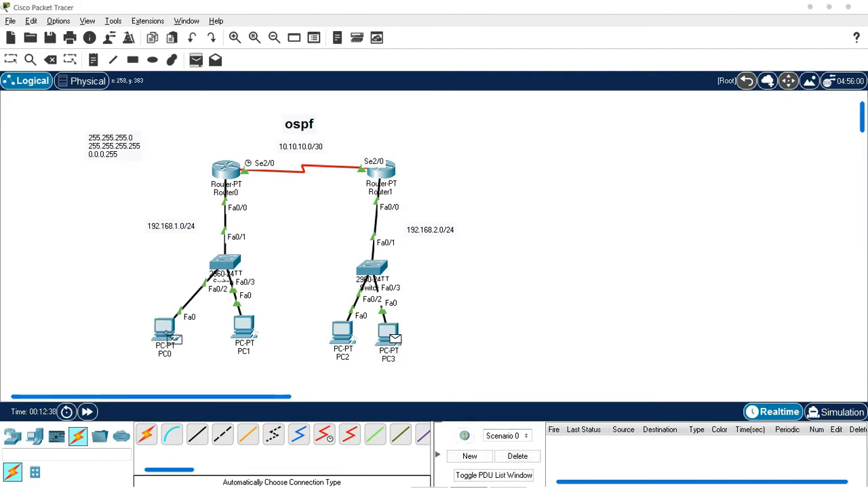
Delete the existing scenario and test connectivity with a simple PDU from PC3 to PC1.
click(518, 457)
key(p)
click(388, 336)
click(244, 331)
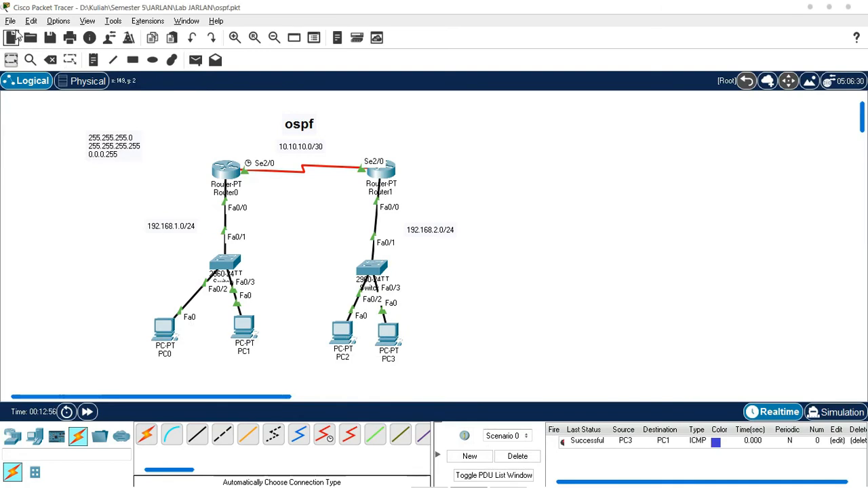
Start a new blank network file and place an h1 heading note reading eigrp above the area for the topology.
click(13, 36)
click(446, 269)
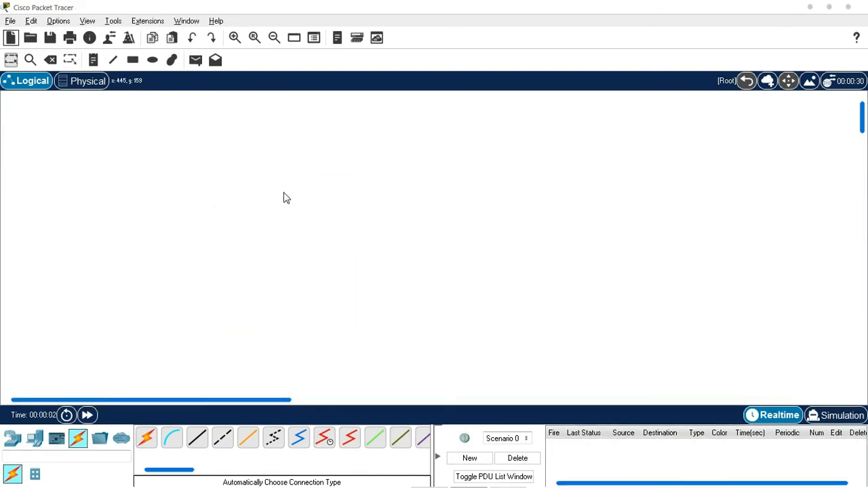
key(n)
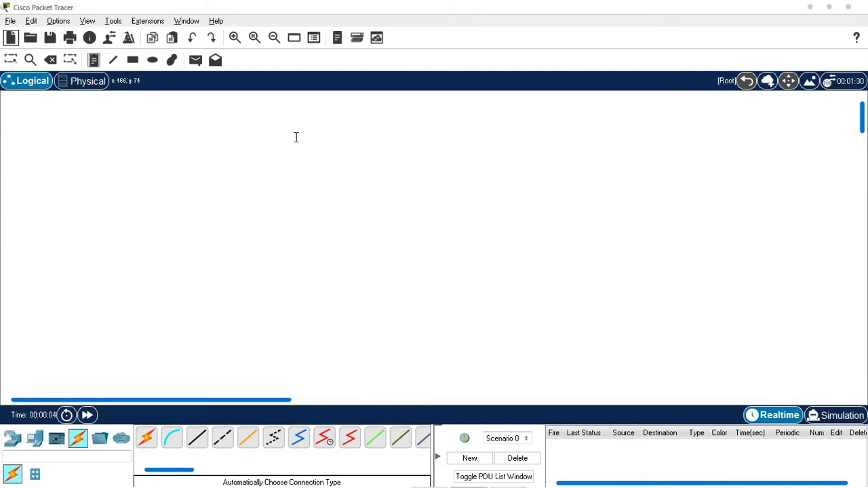
click(296, 134)
text(c)
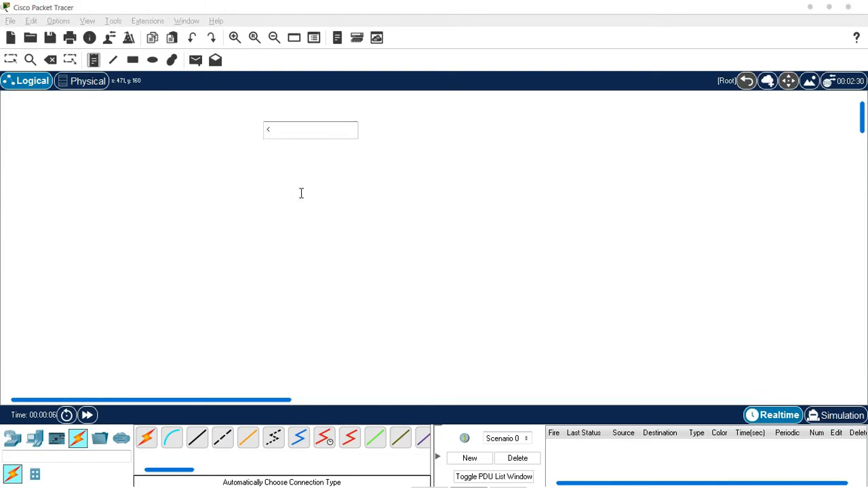
text(h1>eigrp)
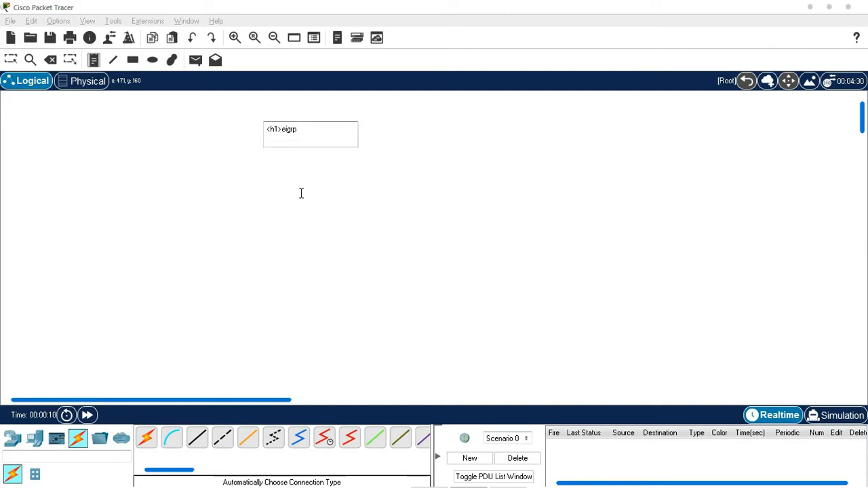
key(Escape)
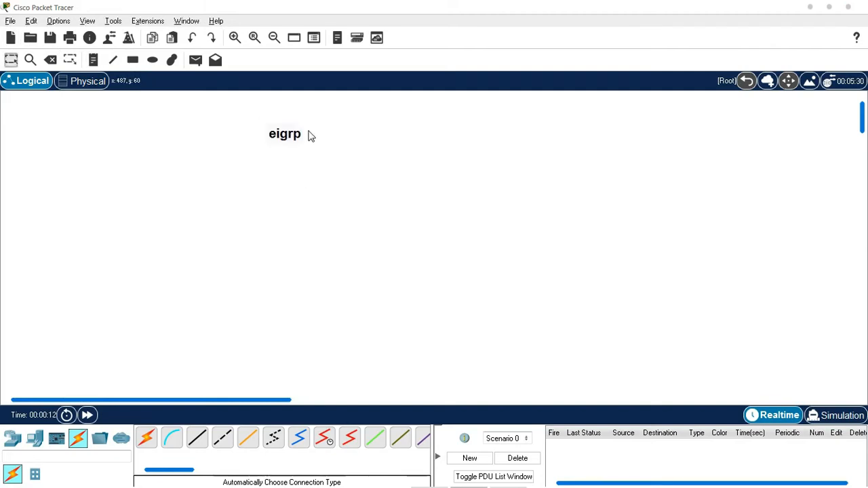
drag(295, 134, 299, 119)
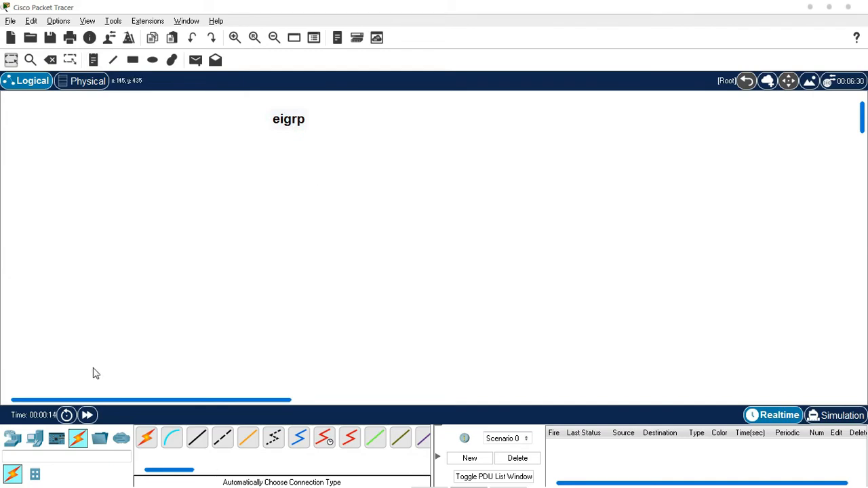
Place two PT-Router devices side by side below the eigrp heading.
click(12, 437)
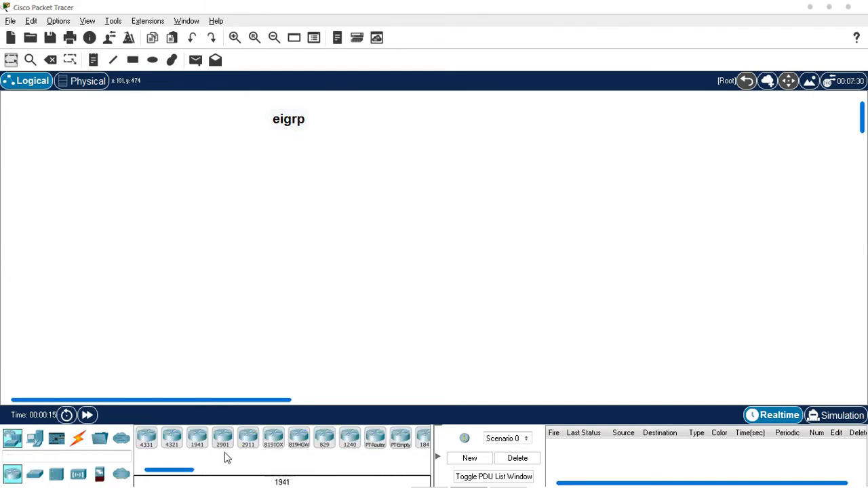
drag(377, 441, 188, 207)
drag(373, 442, 364, 216)
drag(186, 207, 189, 211)
Connect Router0 to Router1 using the automatic connection type.
click(78, 438)
click(146, 438)
click(192, 219)
click(359, 216)
Place two 2960 switches, one beneath each router.
click(12, 439)
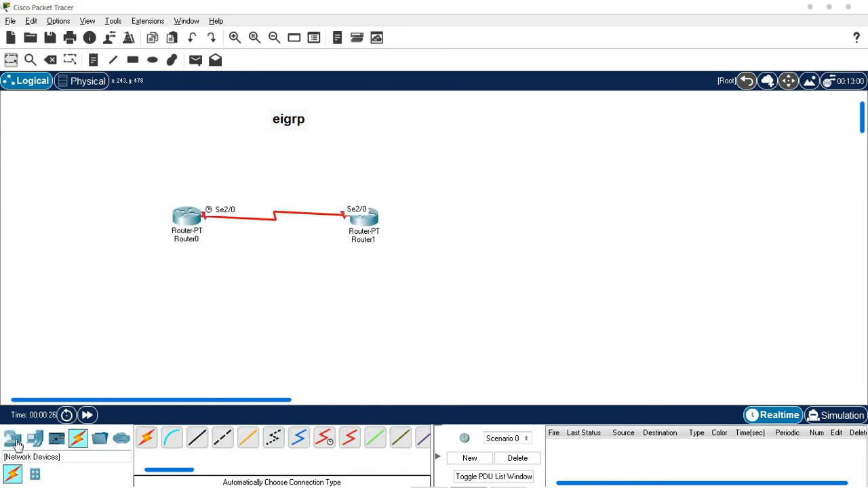
click(35, 474)
drag(147, 437, 363, 301)
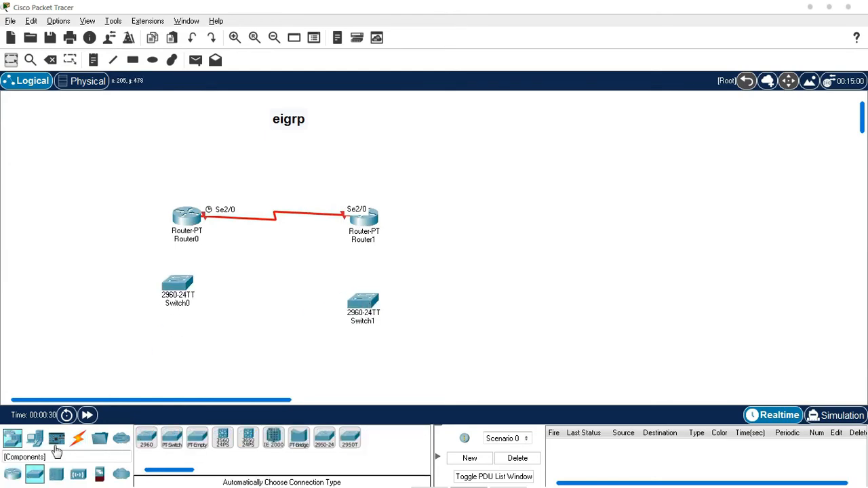
Place four PCs, two beneath each switch, and shift all the devices up closer to the heading.
click(34, 439)
drag(146, 442, 384, 362)
drag(113, 183, 404, 359)
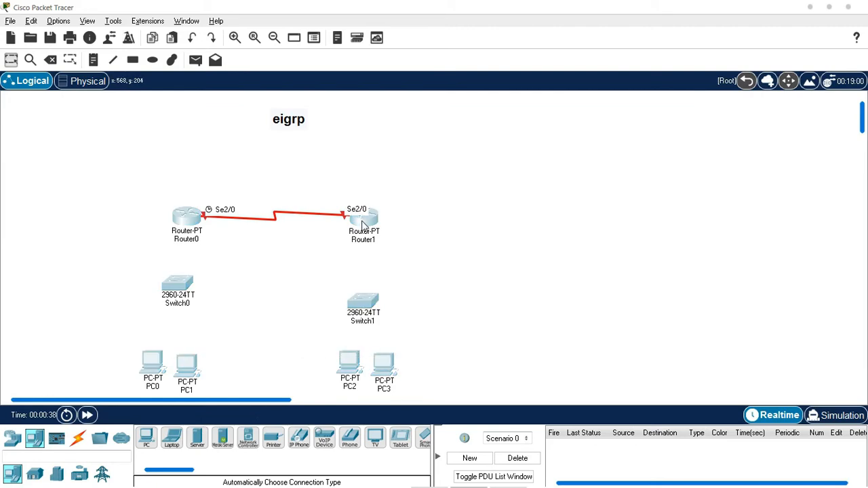
drag(378, 279, 386, 233)
Connect Router0 to Switch0 using the automatic connection type.
click(78, 438)
click(146, 437)
click(201, 167)
click(186, 238)
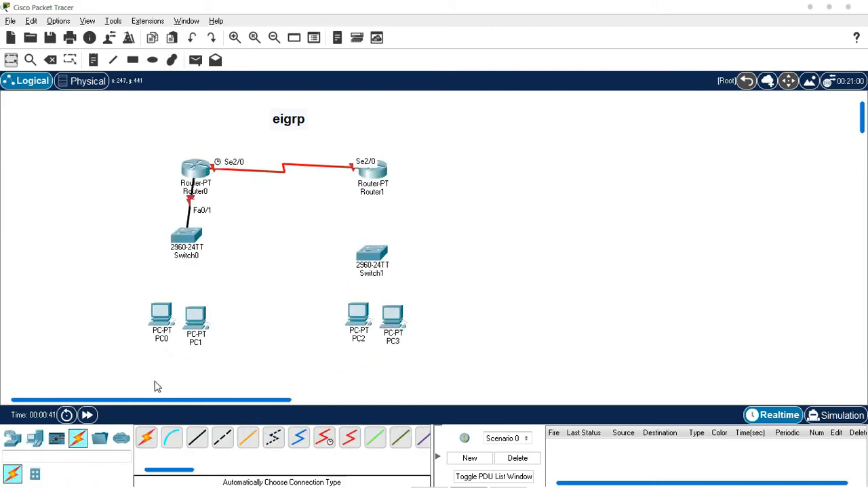
Connect Switch0 to PC0 and PC1 with automatic connections.
click(186, 236)
click(639, 29)
click(186, 236)
click(162, 316)
click(187, 237)
click(203, 321)
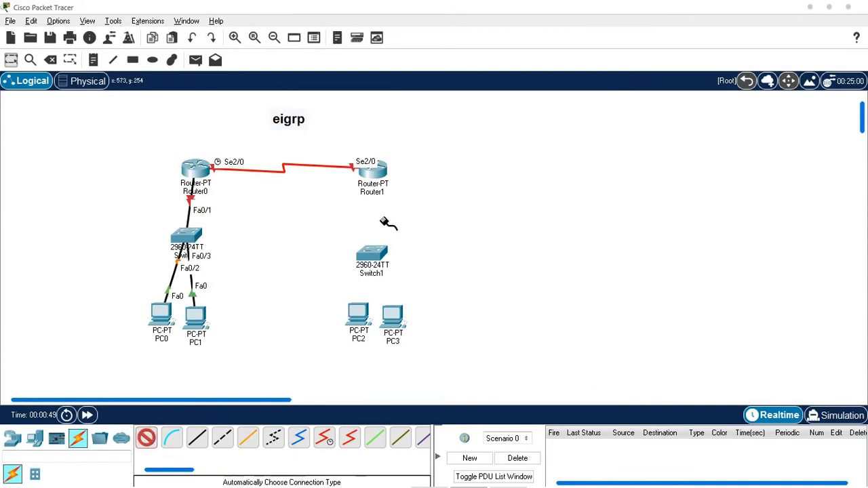
Connect Switch1 to Router1, PC2 and PC3 with automatic connections.
click(375, 180)
click(369, 253)
click(146, 437)
click(372, 254)
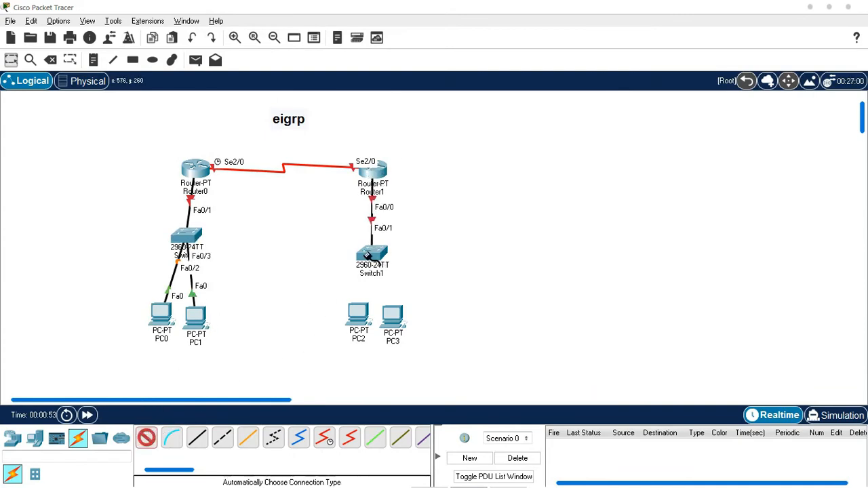
click(358, 317)
click(145, 437)
click(372, 254)
click(392, 316)
Spread out the topology by moving the four PCs lower and the two routers higher.
drag(360, 317, 350, 354)
drag(392, 314, 390, 349)
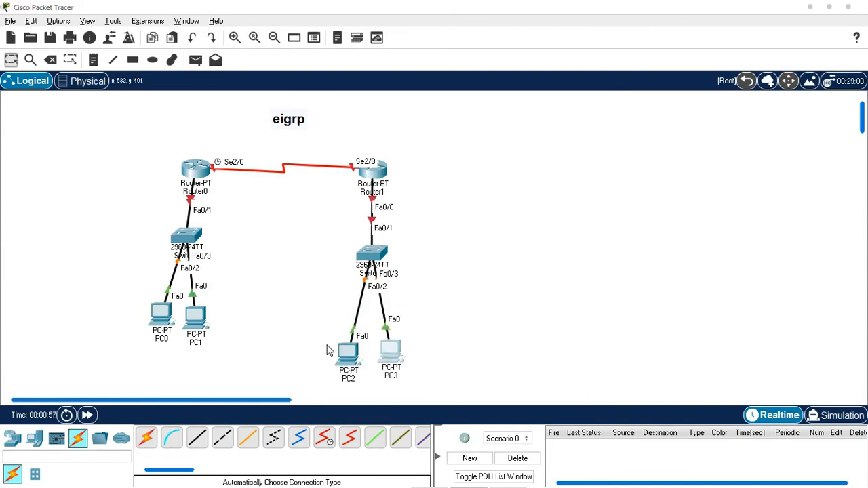
drag(195, 315, 191, 356)
drag(162, 313, 149, 339)
drag(195, 168, 192, 148)
drag(384, 174, 387, 153)
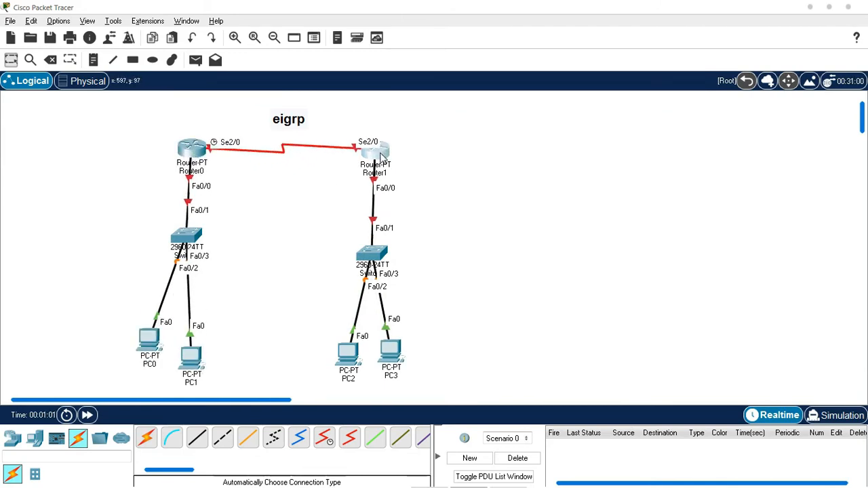
Add a note reading 192.168.1.0 beside Switch0.
key(n)
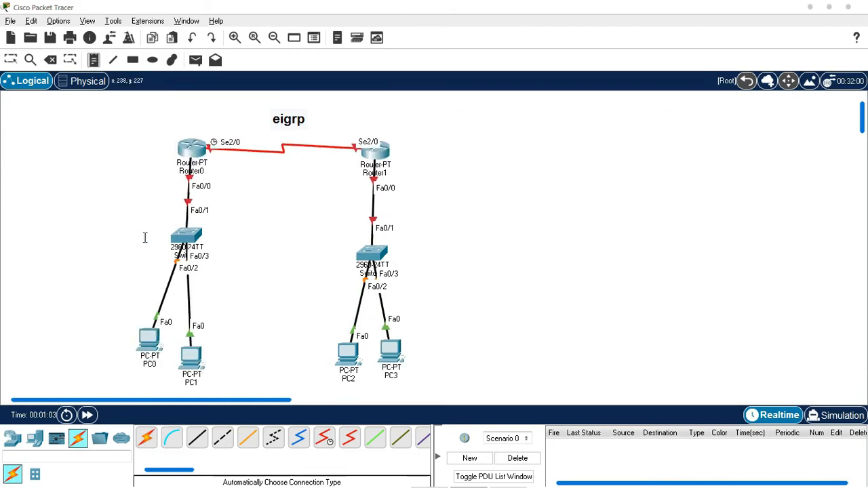
click(99, 230)
text(192.168.1.0)
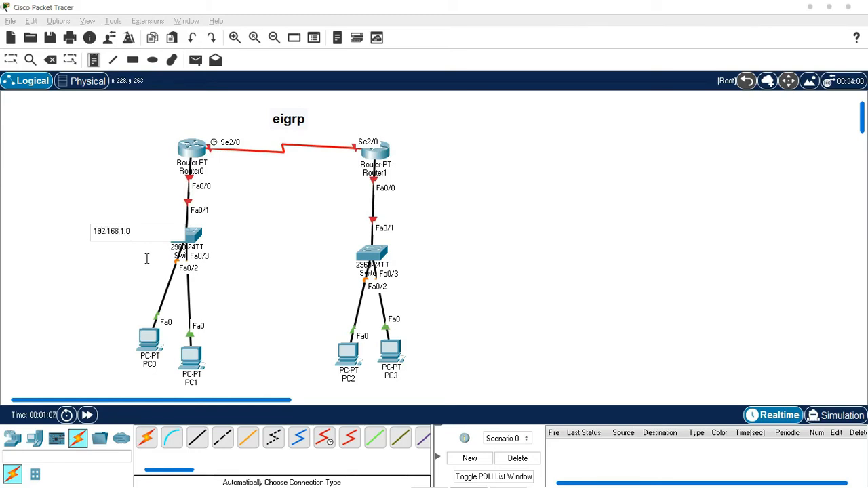
click(147, 259)
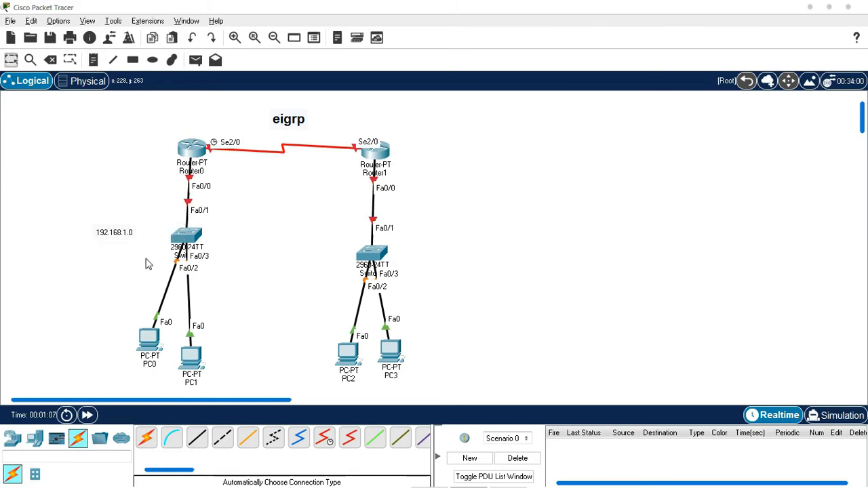
Add a note reading 192.168.2.0/24 beside Switch1 and change the note by Switch0 to 192.168.1.0/24.
key(n)
click(447, 232)
text(192.168.2.0/24)
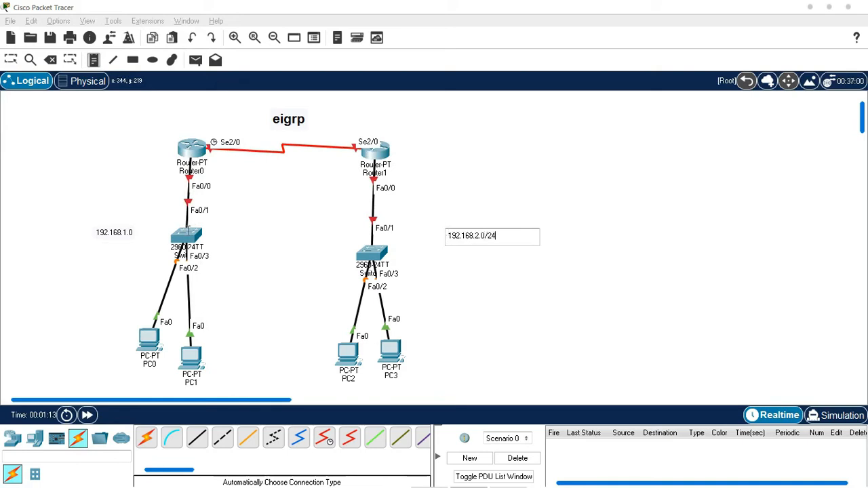
click(126, 231)
key(Escape)
click(124, 231)
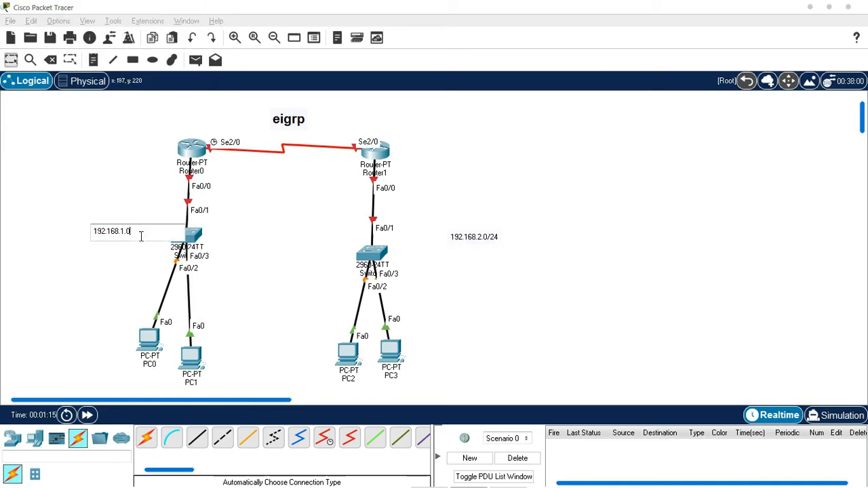
key(Escape)
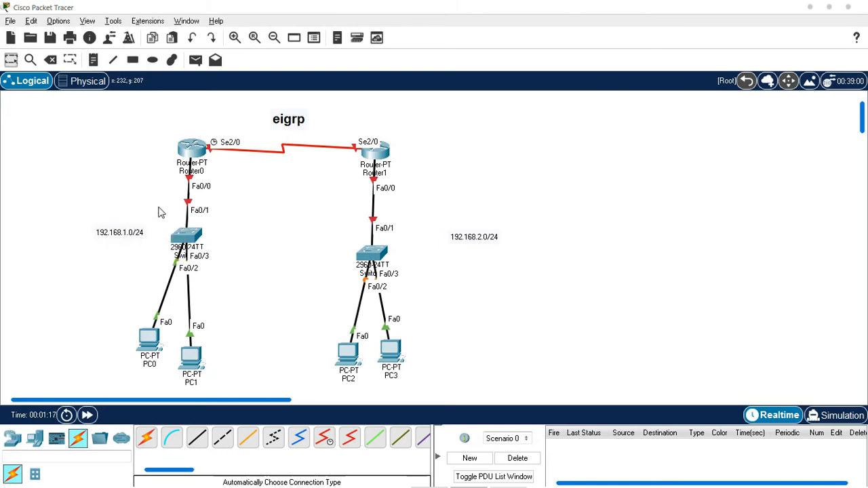
Add a note reading 10.10.10.0/30 below the serial link between the two routers.
key(n)
click(261, 167)
text(10)
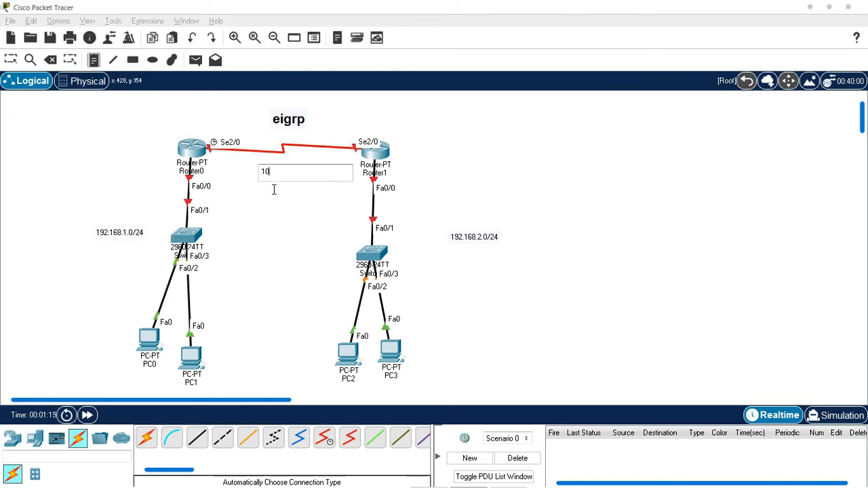
text(.10.10.)
text(0/3)
click(276, 194)
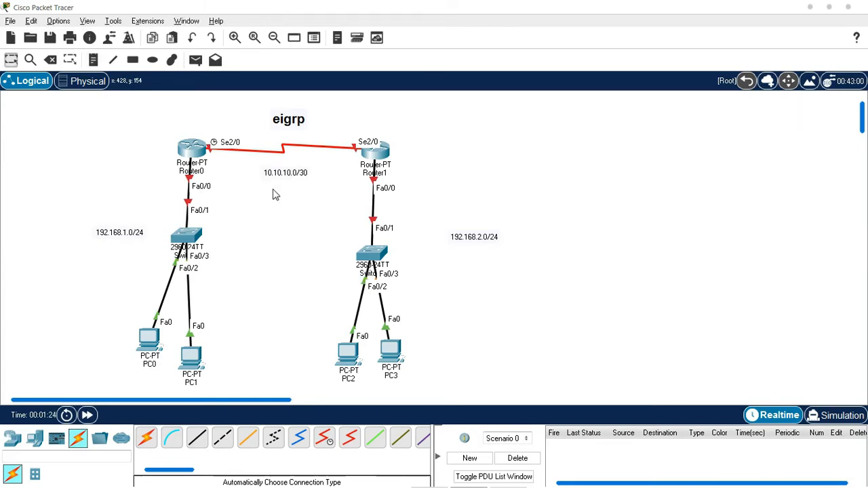
double_click(282, 174)
click(258, 235)
Move PC0 slightly lower in the topology, level with PC1.
drag(163, 343, 160, 355)
click(142, 356)
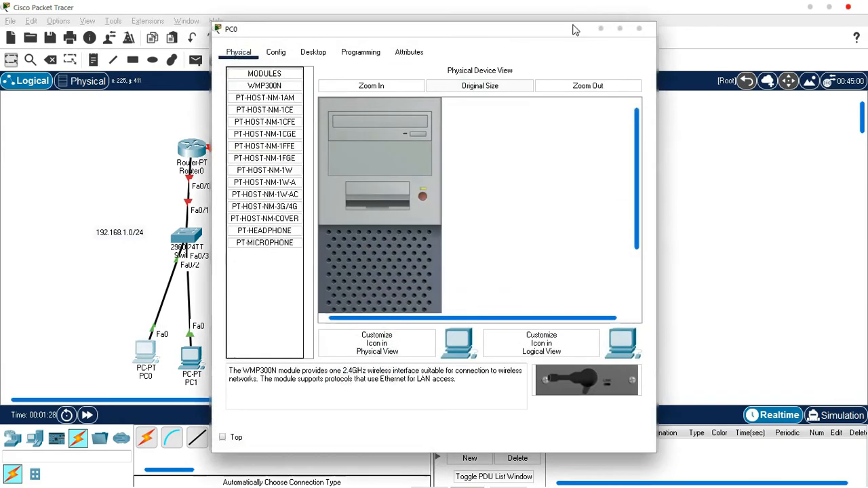
click(640, 29)
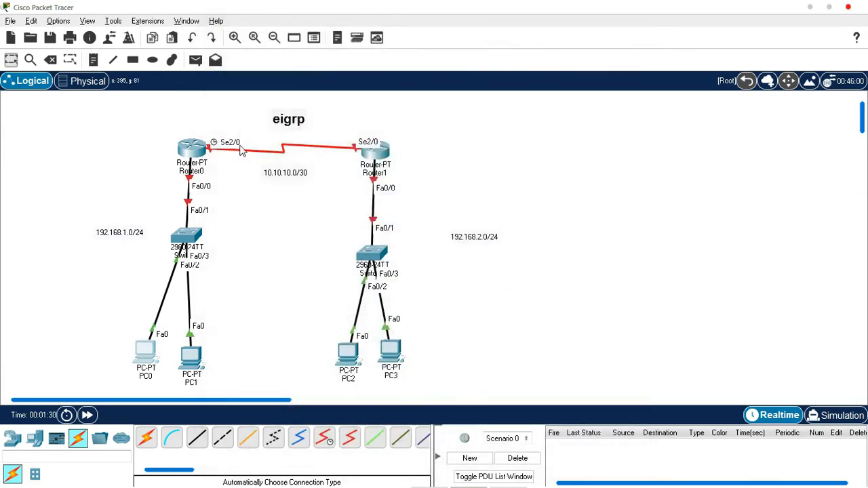
Turn on FastEthernet0/0 of Router0 and assign it 192.168.1.1 with subnet mask 255.255.255.0.
click(191, 144)
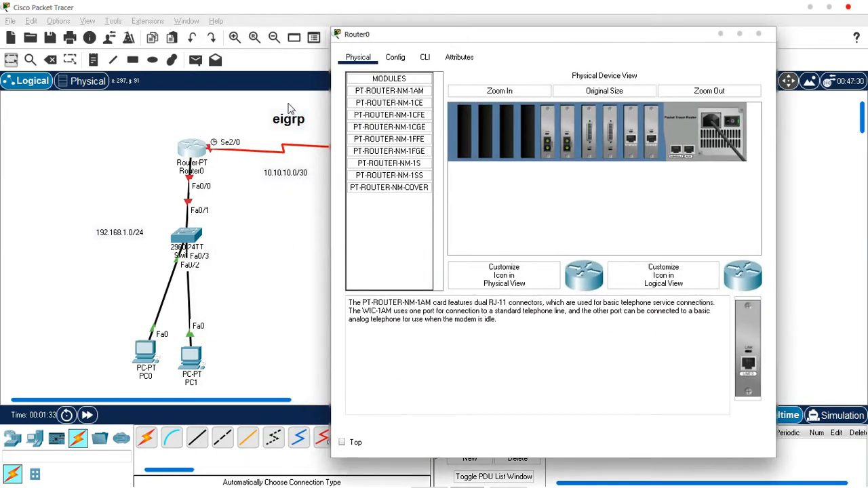
click(395, 57)
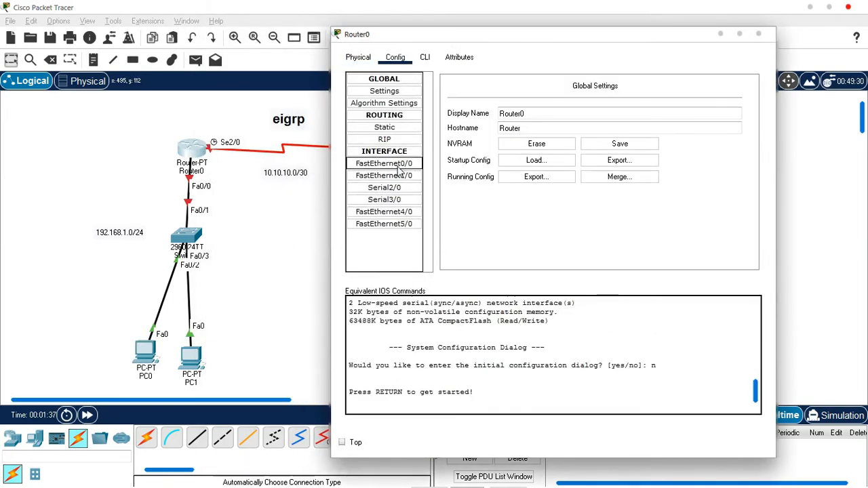
click(384, 163)
click(742, 97)
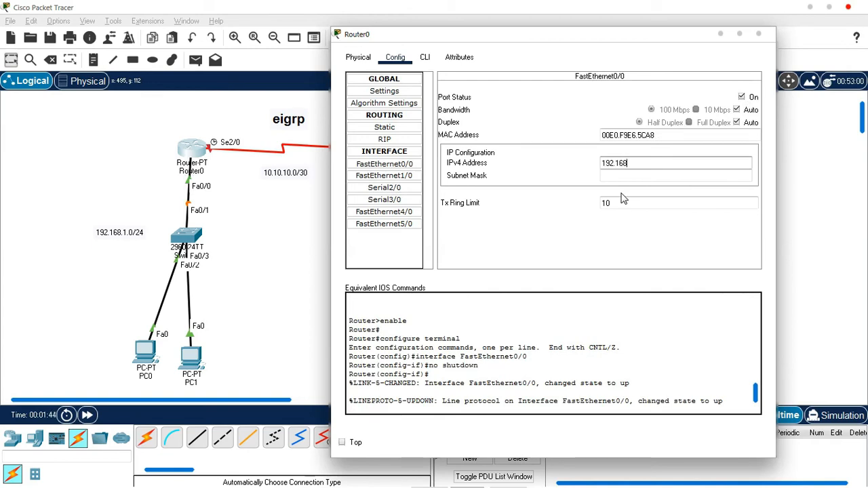
text(192.168.1.1)
drag(649, 164, 600, 171)
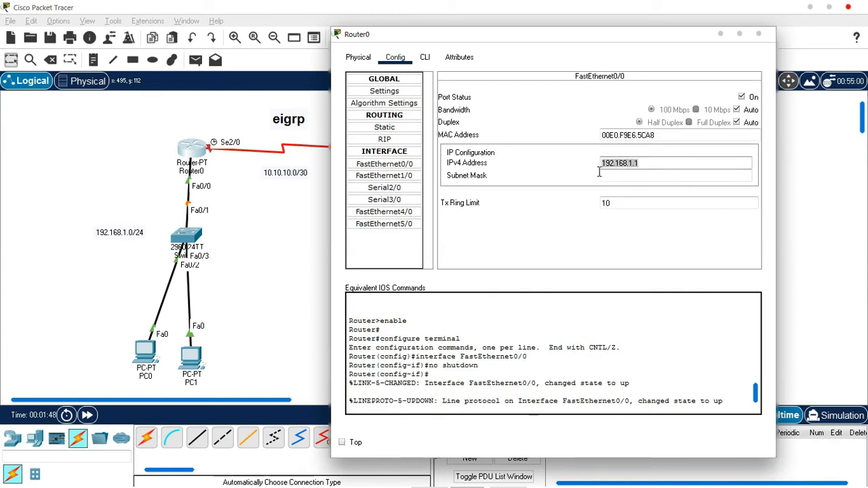
click(631, 178)
click(759, 33)
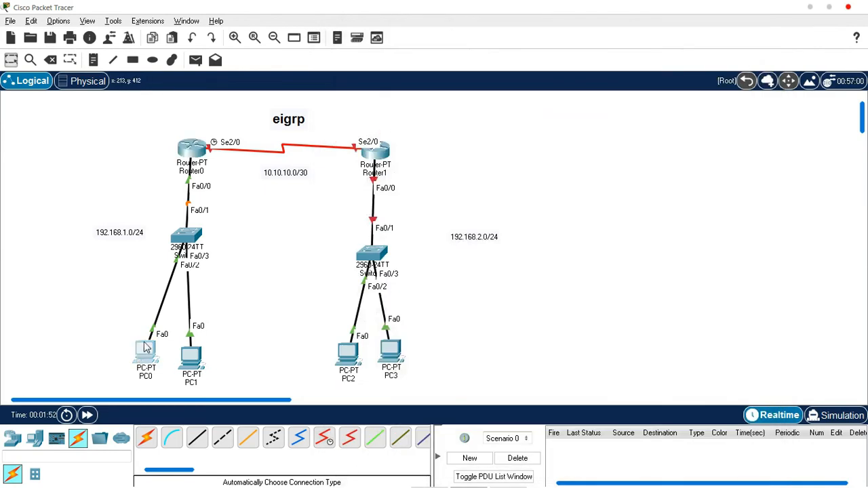
Configure PC0 with the static IP address 192.168.1.2, the default subnet mask and default gateway 192.168.1.1.
click(145, 352)
click(314, 55)
click(266, 108)
click(380, 141)
text(192.168.1.2)
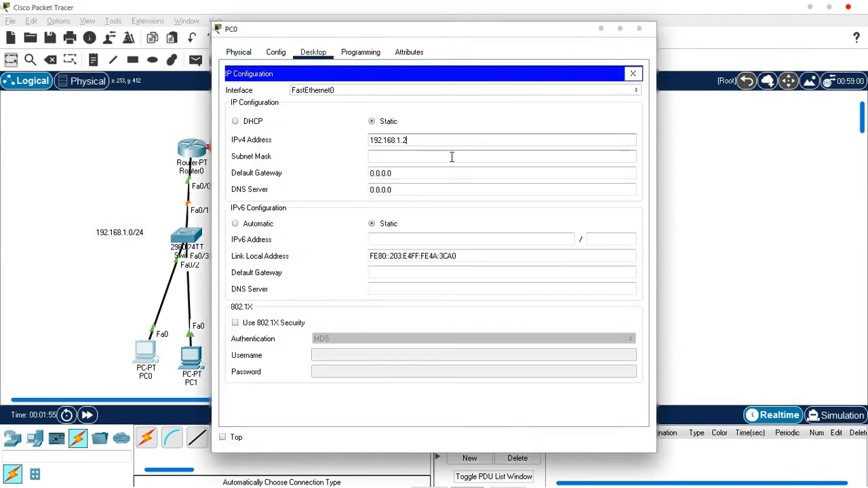
key(Tab)
key(Tab)
text(192.168.1.1)
click(639, 28)
Configure PC1 with a static IP address in the 192.168.1.0/24 network and default gateway 192.168.1.1.
click(191, 358)
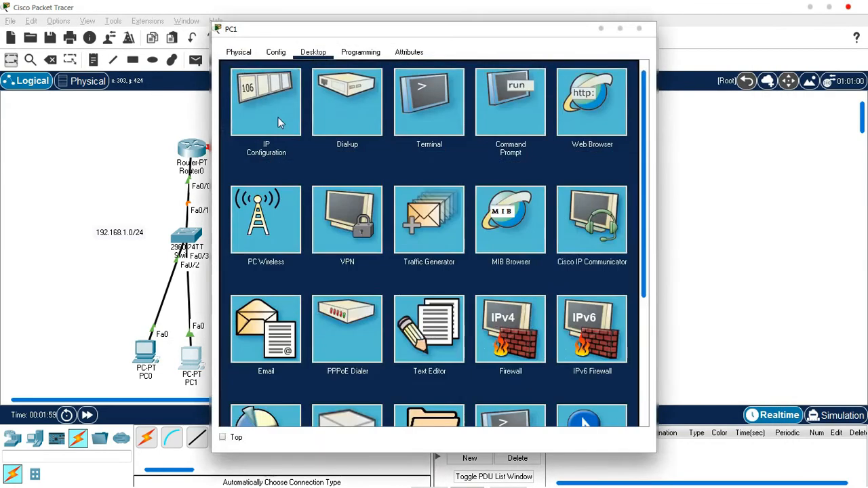
click(278, 117)
click(381, 141)
text(192.168.1.1)
key(Tab)
key(Tab)
text(192.168.1.1)
click(639, 28)
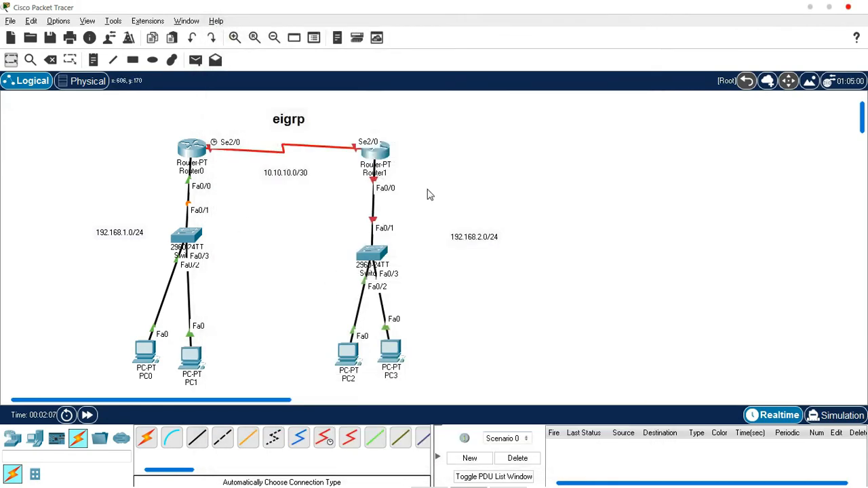
Turn on FastEthernet0/0 of Router1 and assign it 192.168.2.1 with subnet mask 255.255.255.0.
click(378, 153)
click(474, 48)
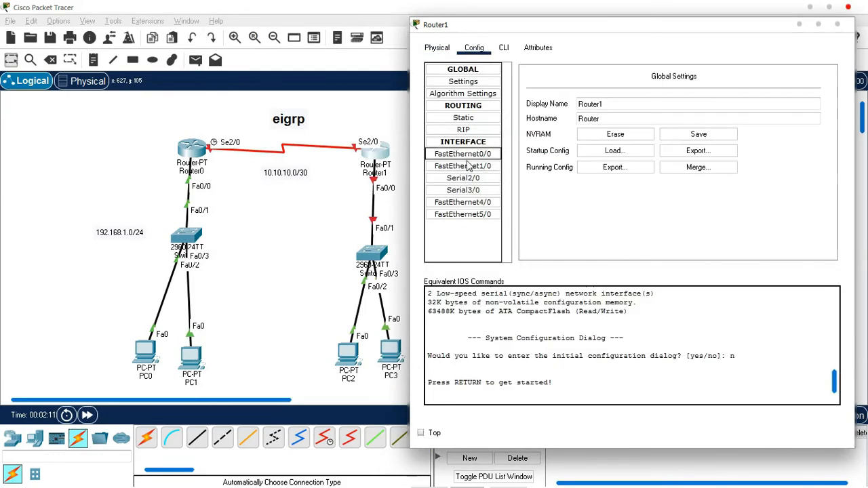
click(463, 154)
click(821, 87)
click(726, 153)
text(192.168.2.1)
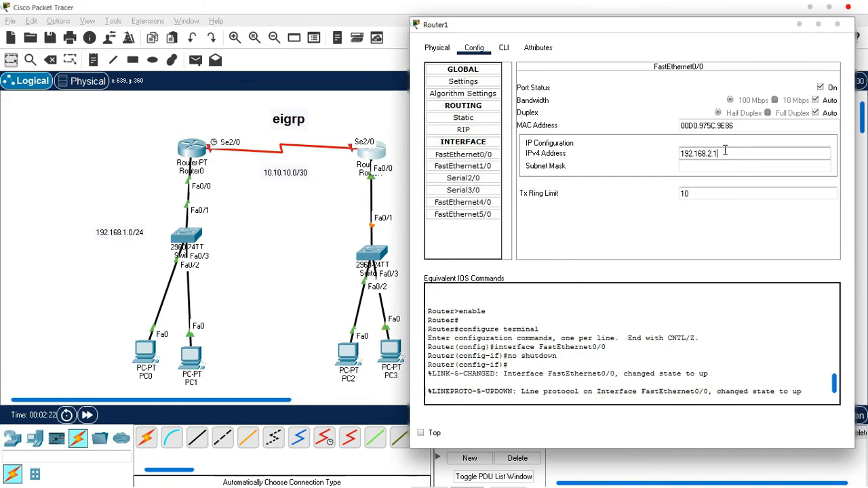
double_click(715, 153)
double_click(712, 154)
click(721, 165)
click(837, 24)
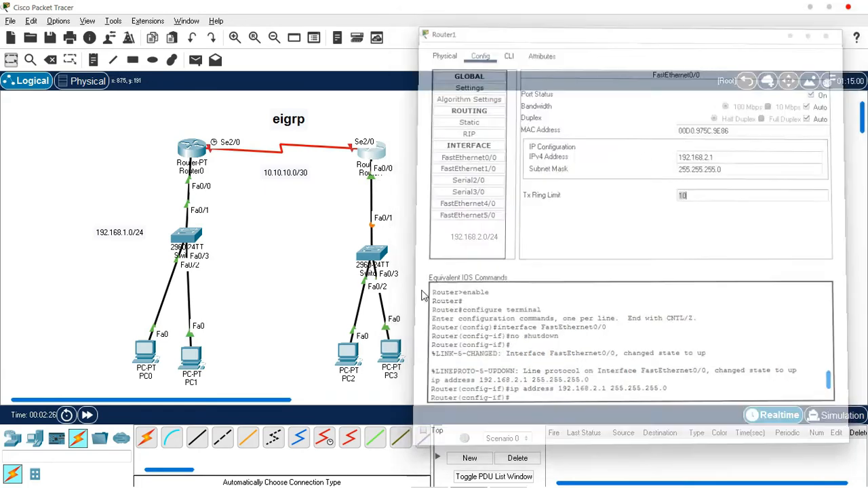
Configure PC2 with the static IP address 192.168.2.2, subnet mask 255.255.255.0 and default gateway 192.168.2.1.
click(349, 366)
click(313, 51)
click(392, 140)
text(192.168.2.1)
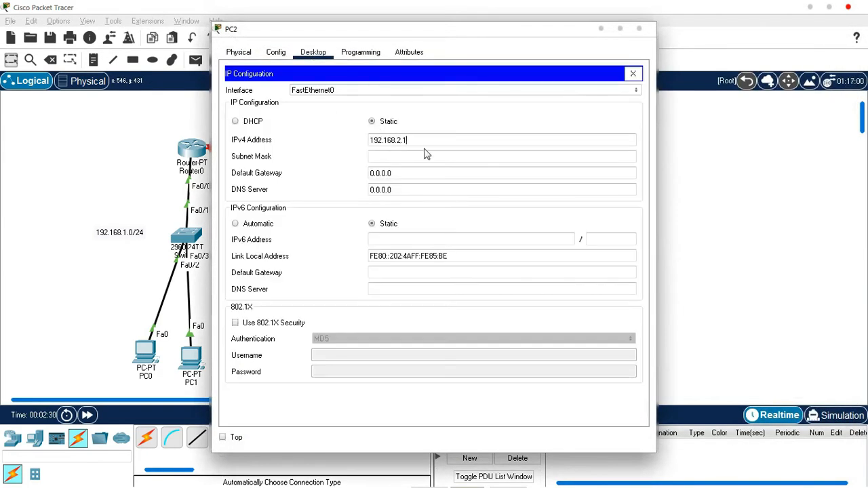
key(BackSpace)
text(2)
key(Tab)
key(Tab)
key(Tab)
drag(410, 174, 346, 177)
text(192.168.2.1)
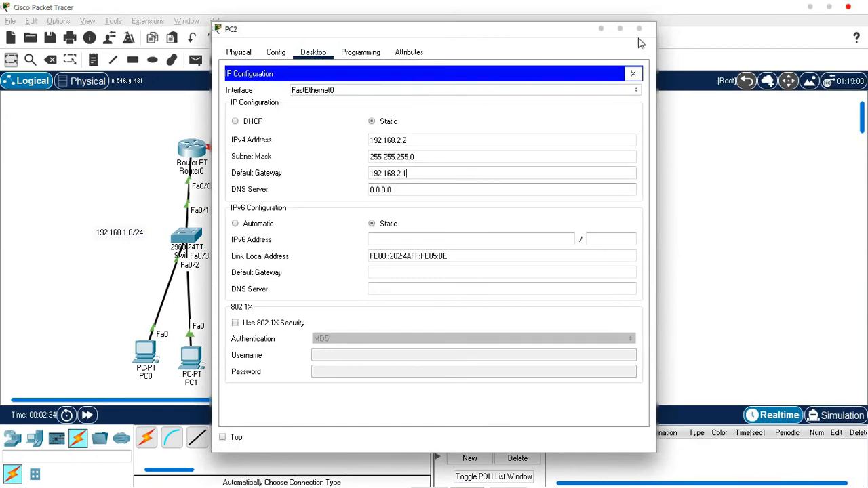
click(639, 28)
Configure PC3 with the static IP address 192.168.2.3, subnet mask 255.255.255.0 and default gateway 192.168.2.1.
click(391, 351)
click(313, 52)
click(380, 140)
text(192.168.2.3)
key(Tab)
key(Tab)
text(192.168.2.1)
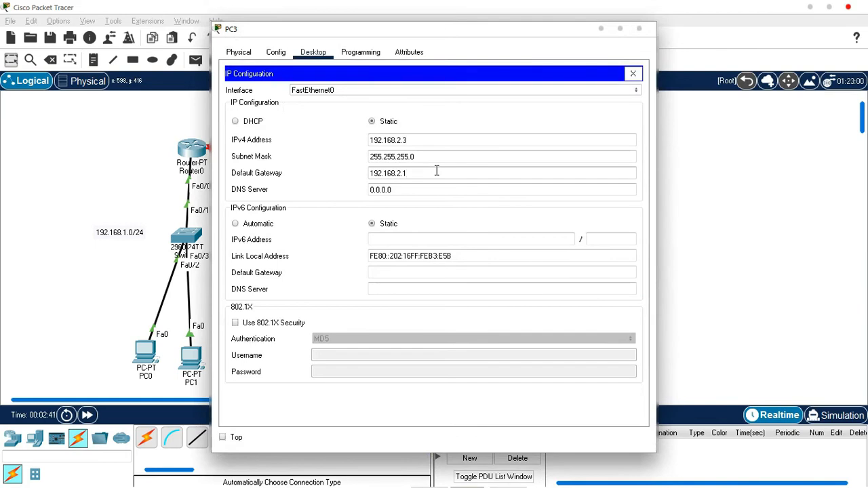
click(639, 28)
Test both LANs with simple PDUs from PC3 to Router1 and from Router0 to PC1, deleting each result.
click(386, 347)
click(377, 156)
click(518, 458)
key(p)
click(193, 150)
click(190, 357)
click(518, 458)
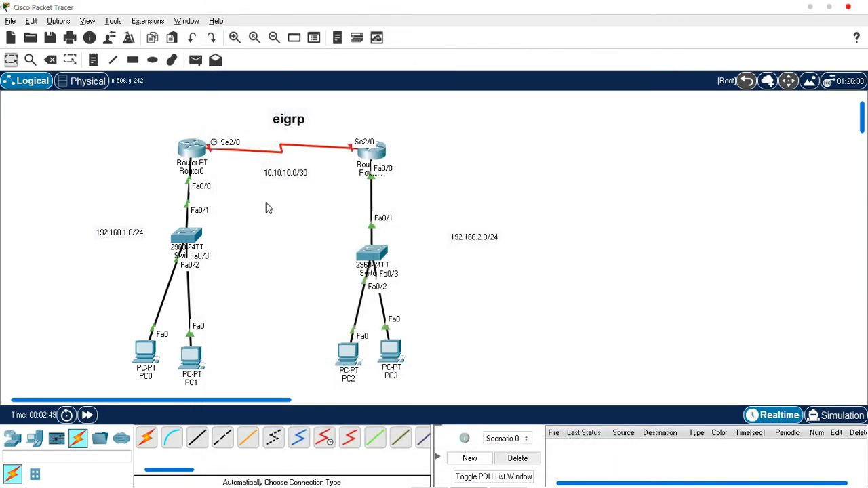
Turn on Serial2/0 of Router0 and assign it 10.10.10.1 with subnet mask 255.255.255.252.
click(191, 152)
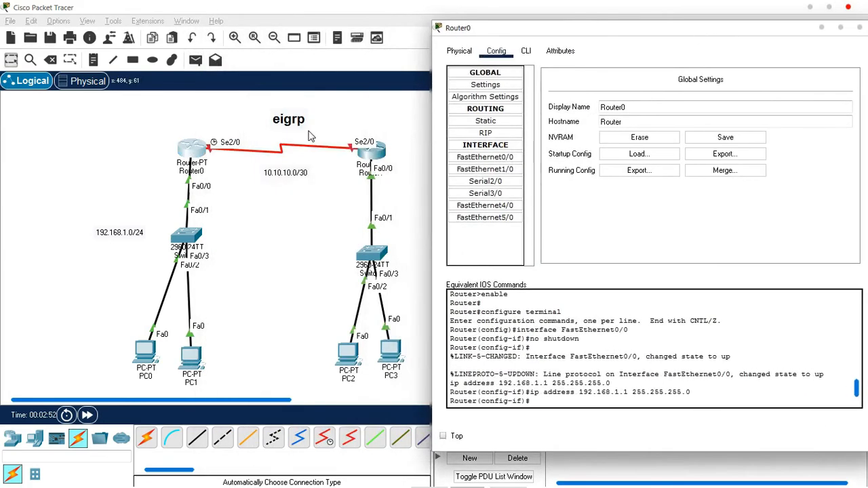
click(486, 181)
click(842, 90)
click(744, 142)
text(10.10.10.1)
key(Tab)
text(255.255.255)
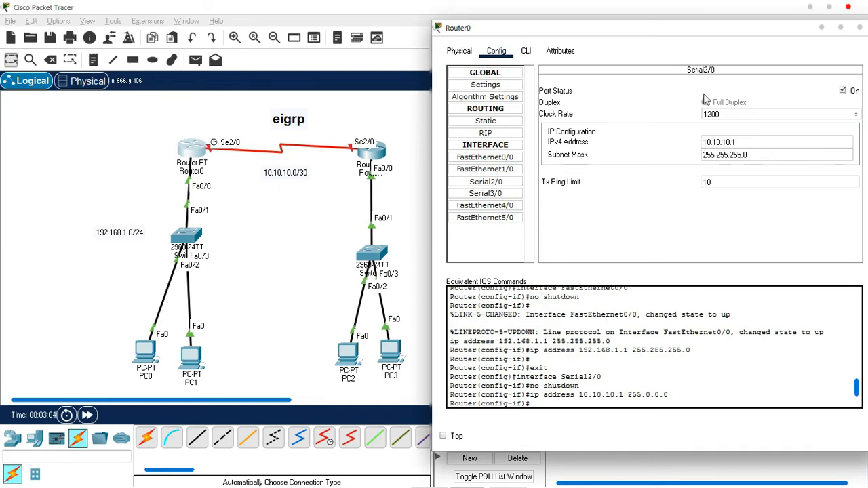
text(.0)
key(BackSpace)
text(252)
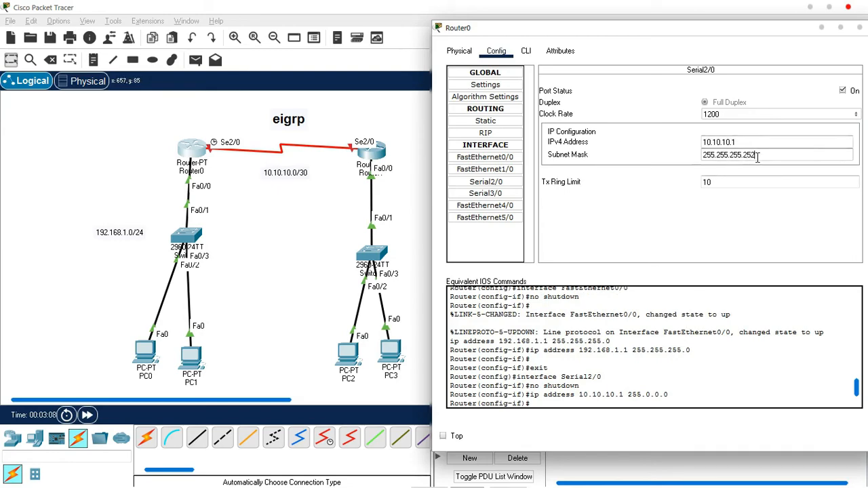
click(860, 29)
Turn on Serial2/0 of Router1 and assign it 10.10.10.2 with subnet mask 255.255.255.252.
click(373, 152)
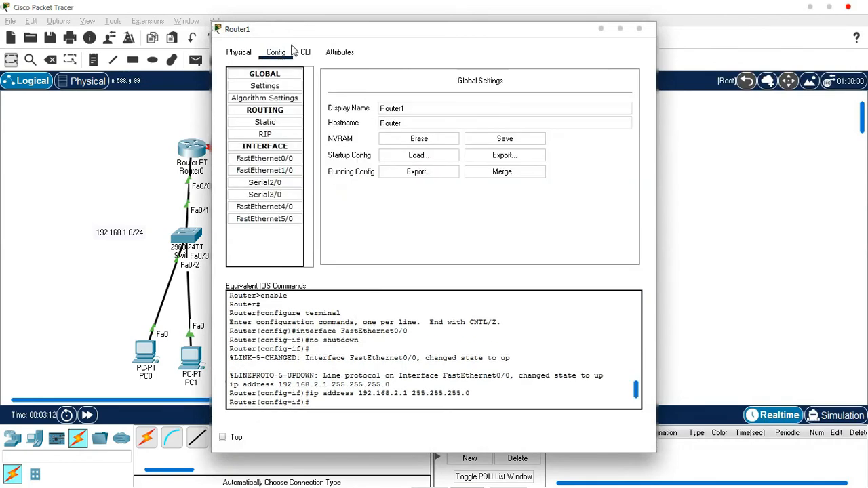
drag(342, 31, 576, 31)
click(498, 183)
click(855, 92)
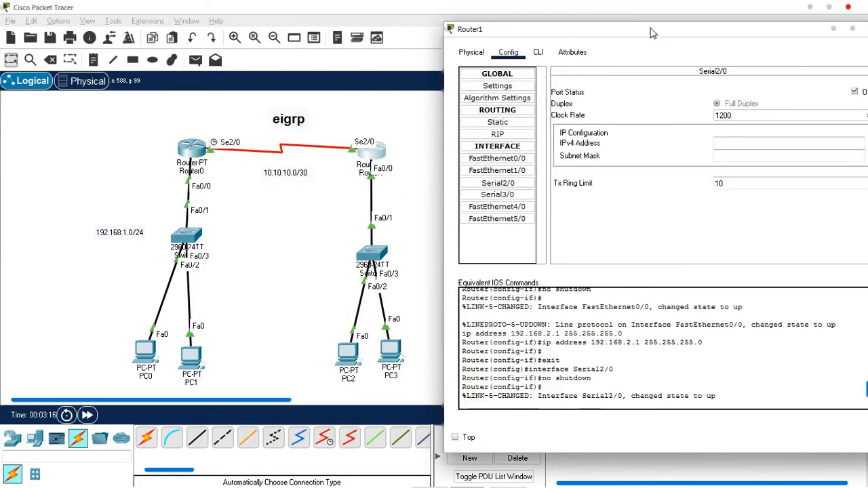
drag(650, 30, 603, 26)
click(693, 139)
text(1)
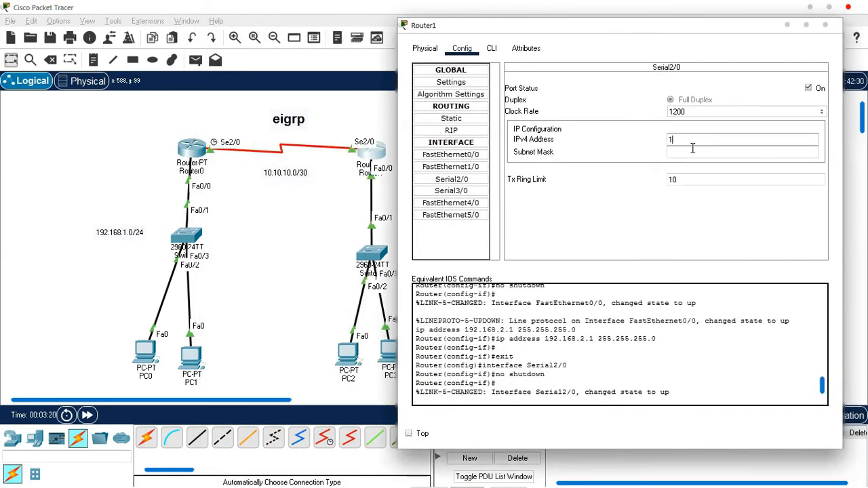
text(0.10.10.2)
click(693, 151)
text(255.255.255.252)
click(825, 24)
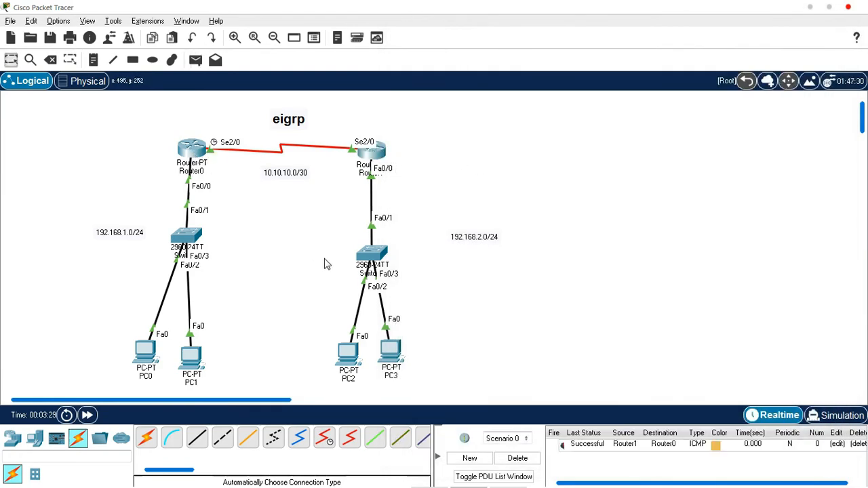
Clear the router-to-router test, and test connectivity from PC2 to PC1 with simple PDUs, deleting the results.
click(517, 458)
click(192, 356)
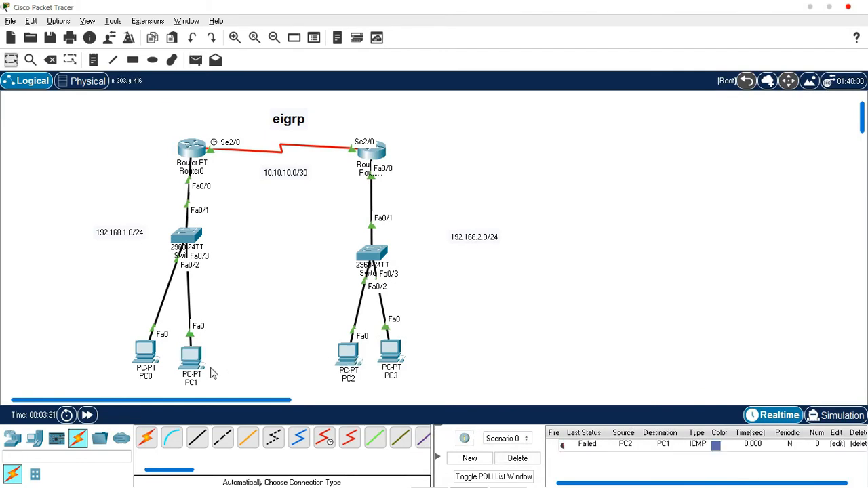
click(517, 458)
key(p)
click(352, 354)
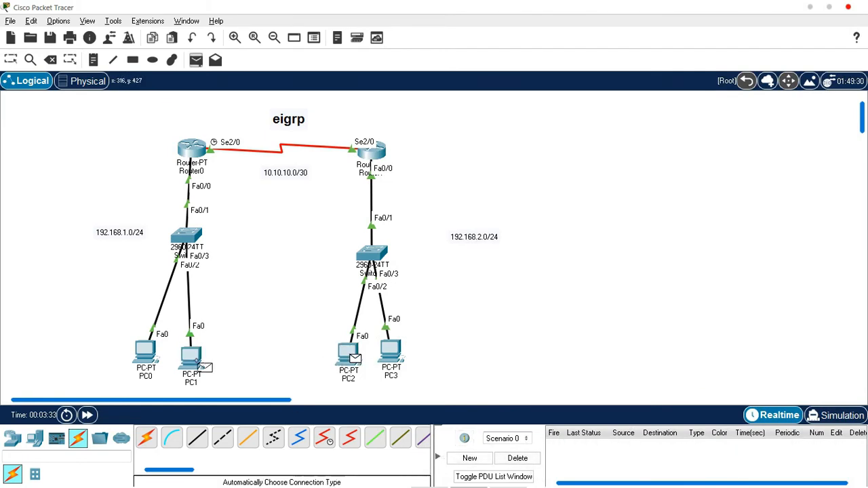
click(192, 356)
click(522, 462)
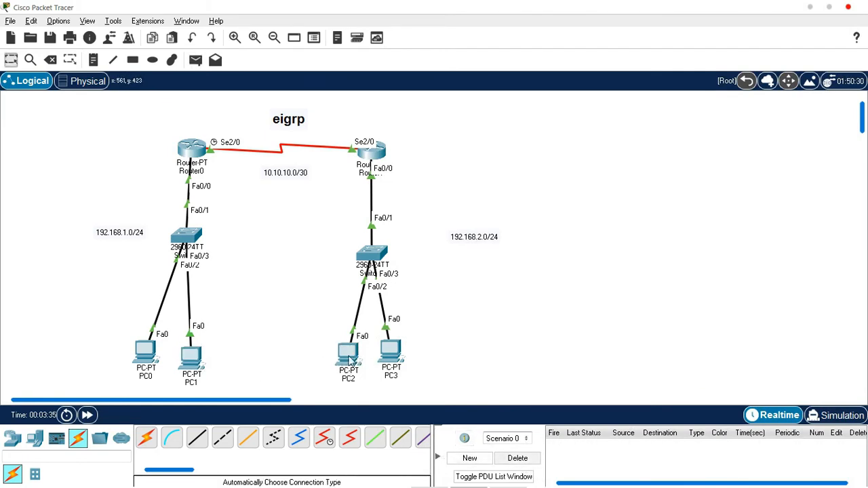
Leave interface configuration in Router0's command line and set the router's hostname to K.
click(193, 150)
drag(326, 33, 556, 36)
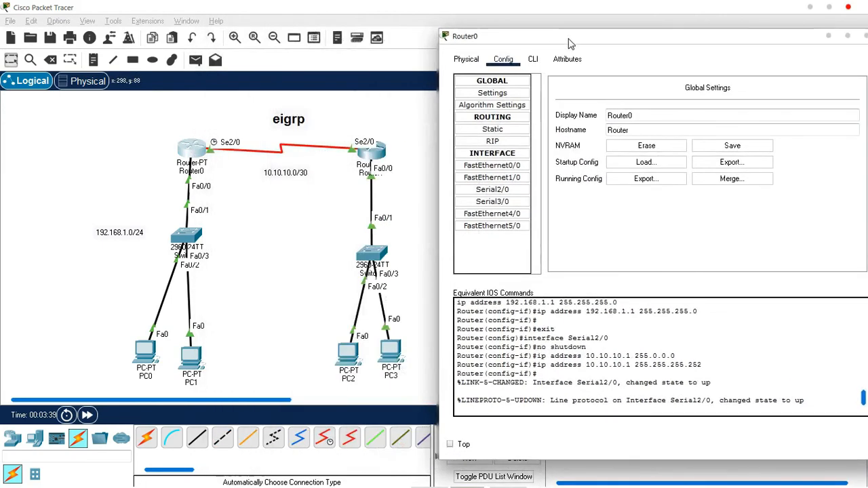
click(533, 59)
key(Return)
key(Return)
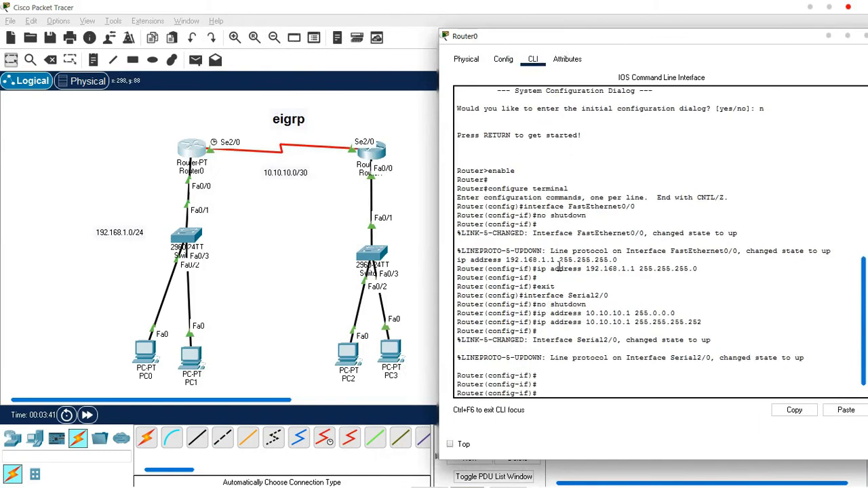
text(ex)
key(Return)
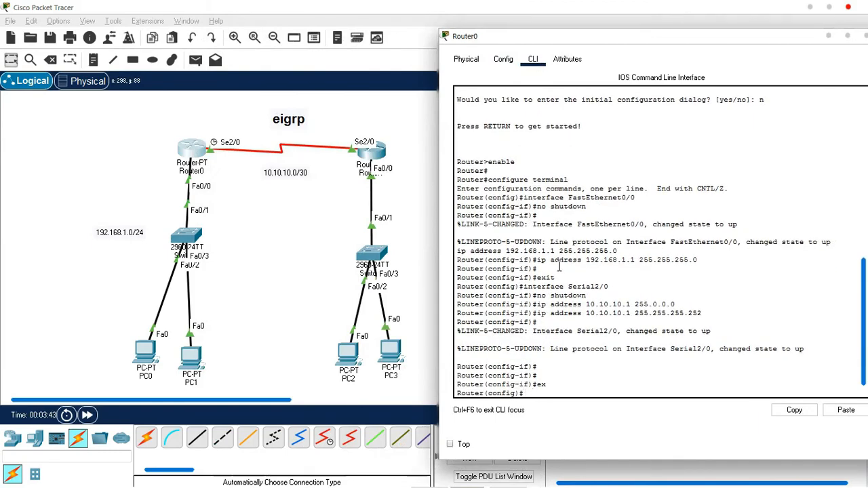
text(host K)
key(Return)
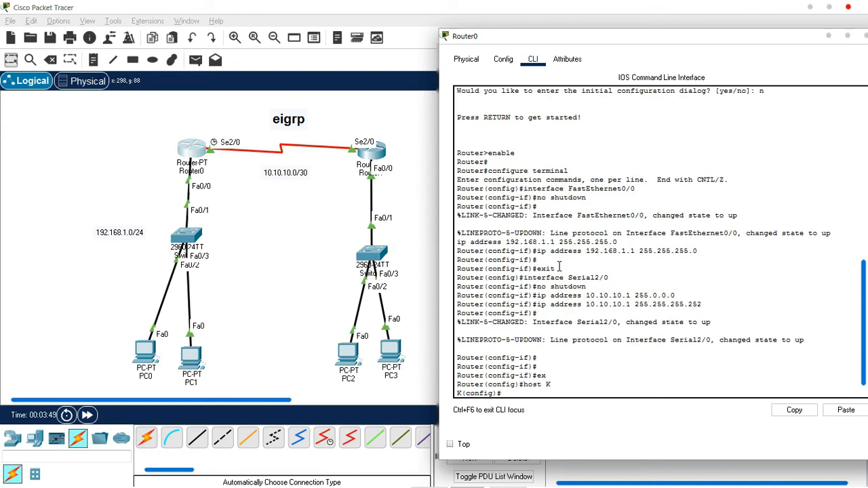
Start EIGRP routing on Router0 with autonomous system number 10.
text(ro)
key(Tab)
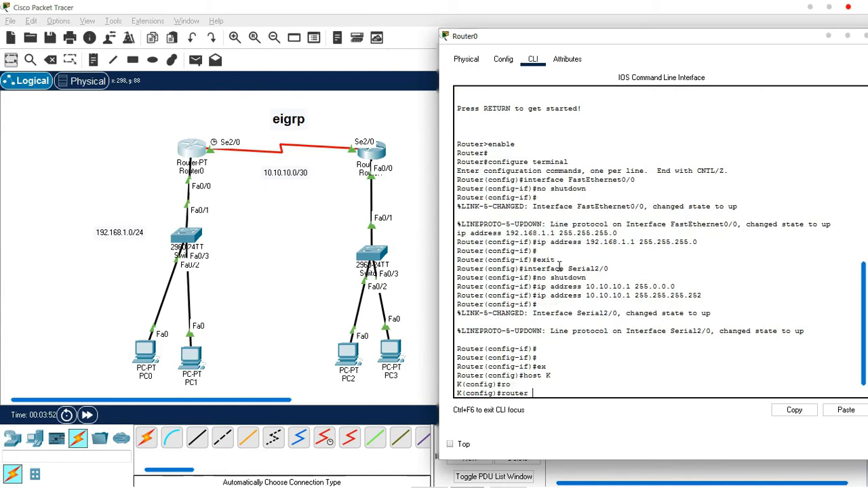
text(ei)
key(Tab)
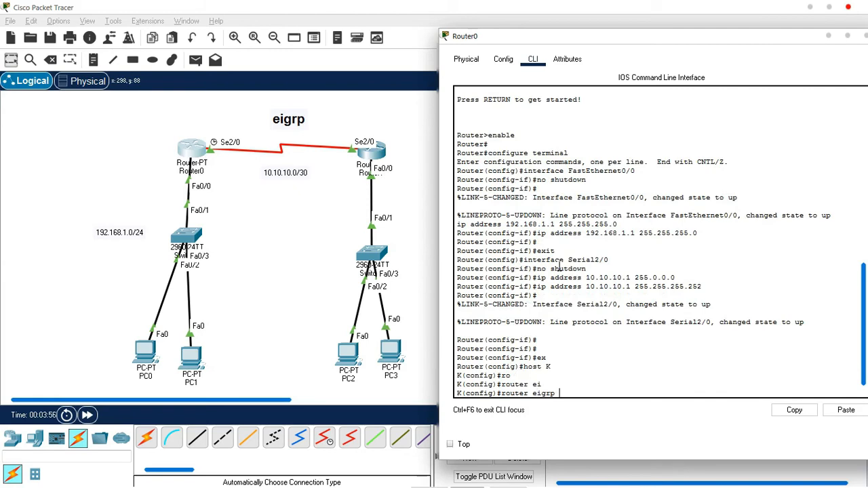
text(10)
key(Return)
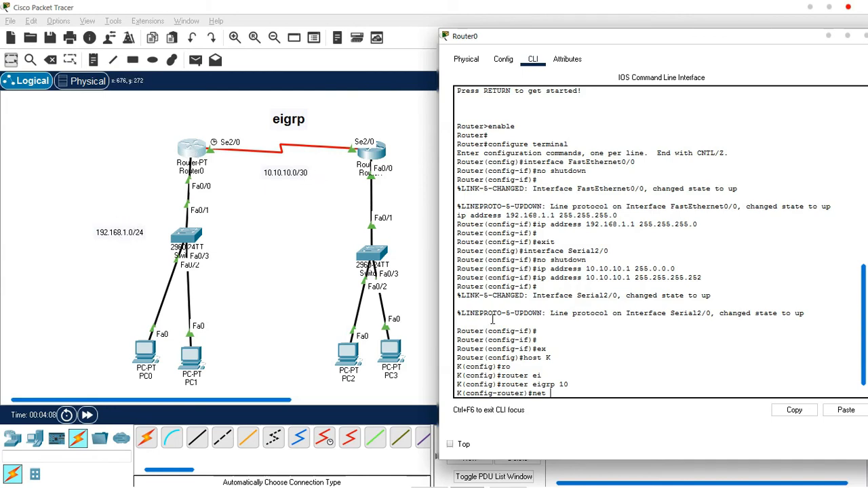
Advertise networks 192.168.1.0 and 10.10.10.0 in Router0's EIGRP process.
click(577, 388)
text(1)
text(92.168.1.0)
key(Return)
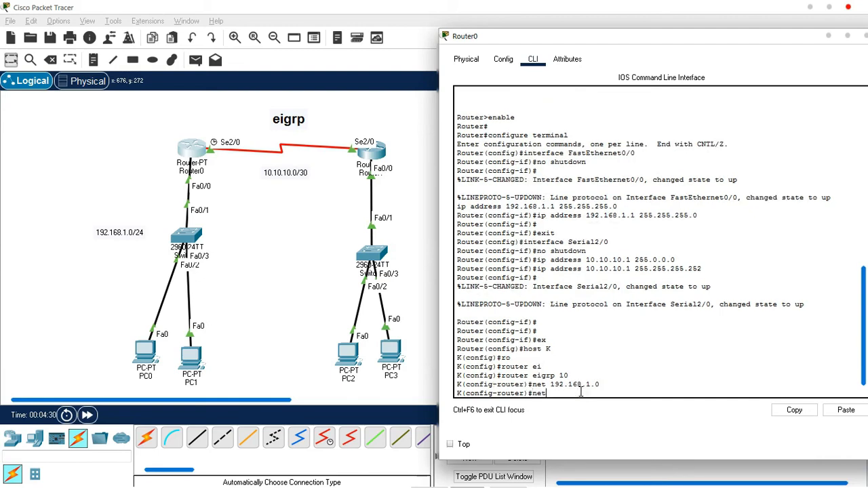
text(net)
key(Tab)
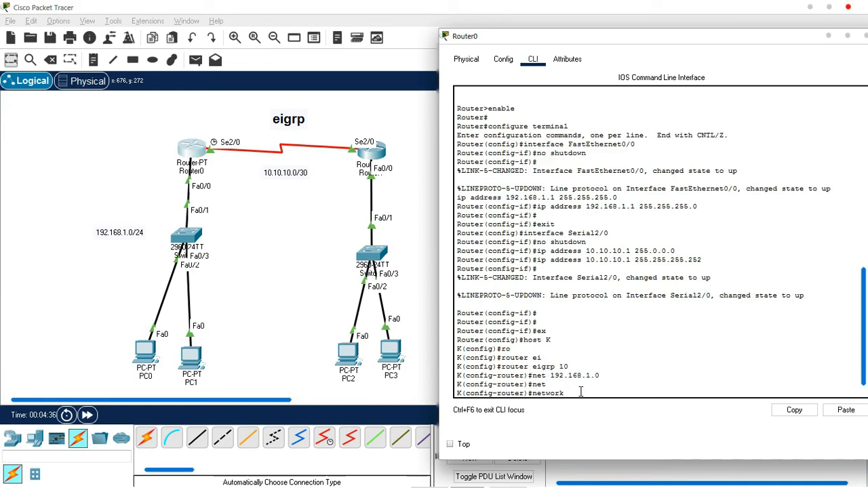
text(10.10.10.0)
key(Return)
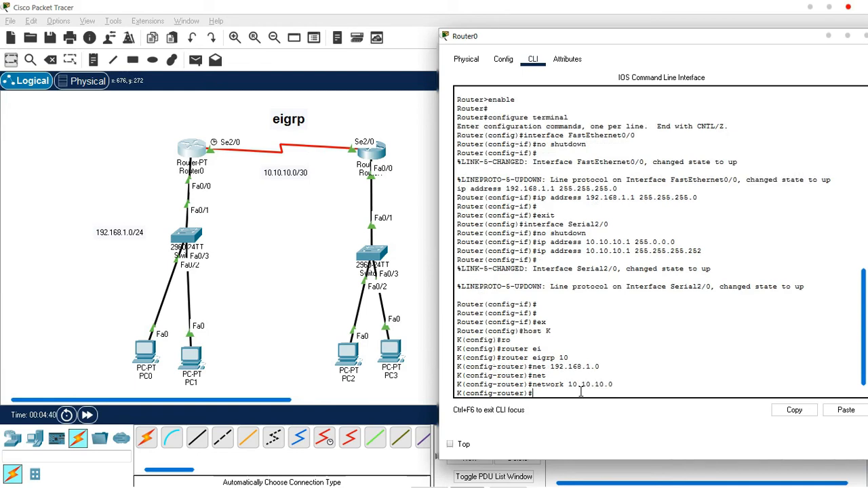
Save Router0's configuration with do wr and close its device window.
text(do wr)
key(Return)
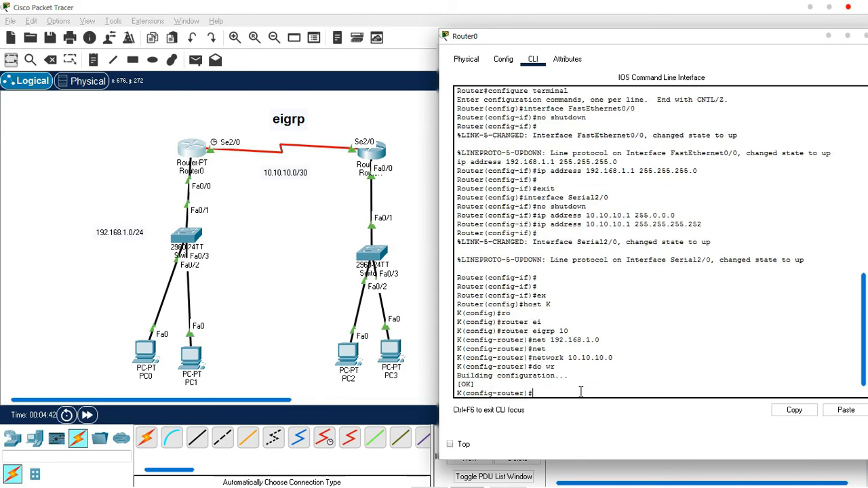
drag(753, 38, 663, 38)
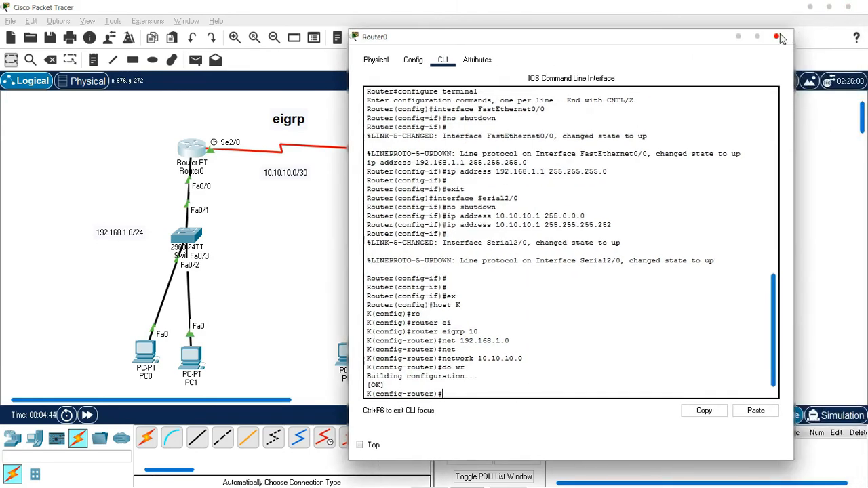
click(777, 36)
Open Router1's command line, leave interface configuration, and set the router's hostname to S.
click(373, 155)
click(306, 53)
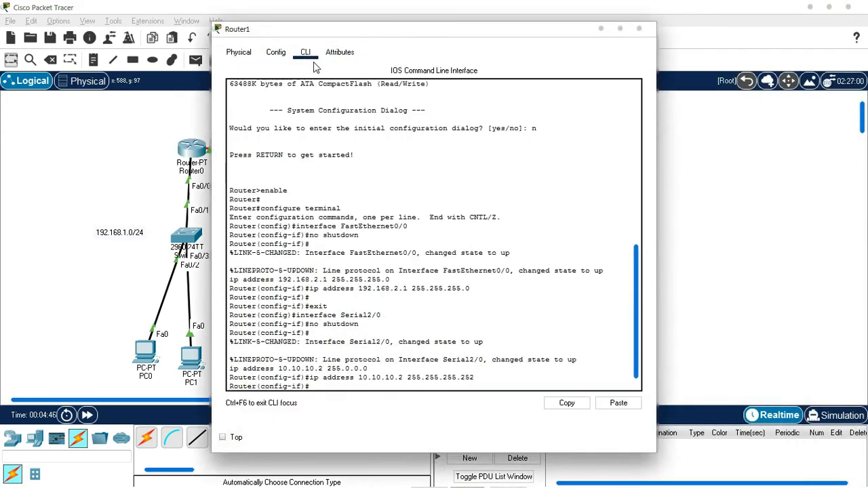
drag(345, 34, 644, 52)
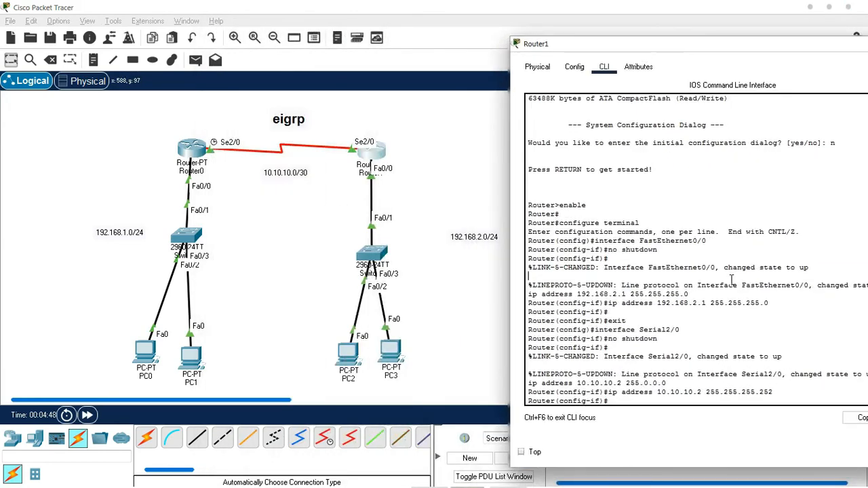
key(Return)
key(Return)
key(Return)
text(ex)
key(Return)
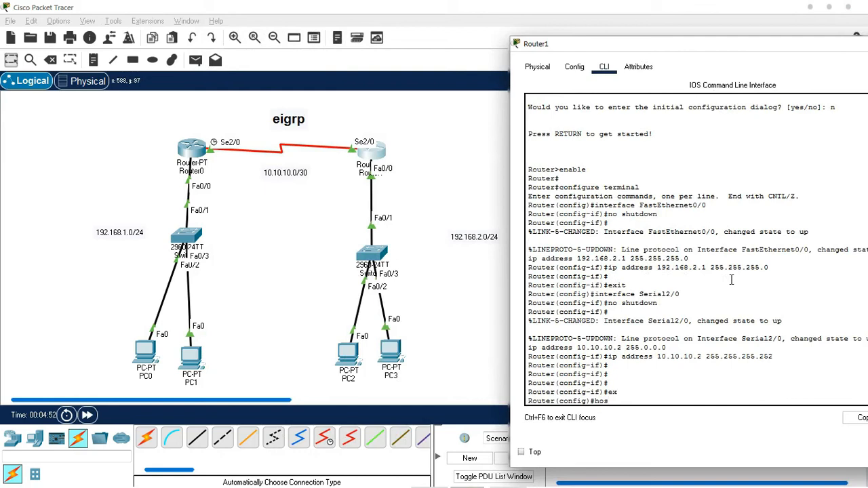
key(Return)
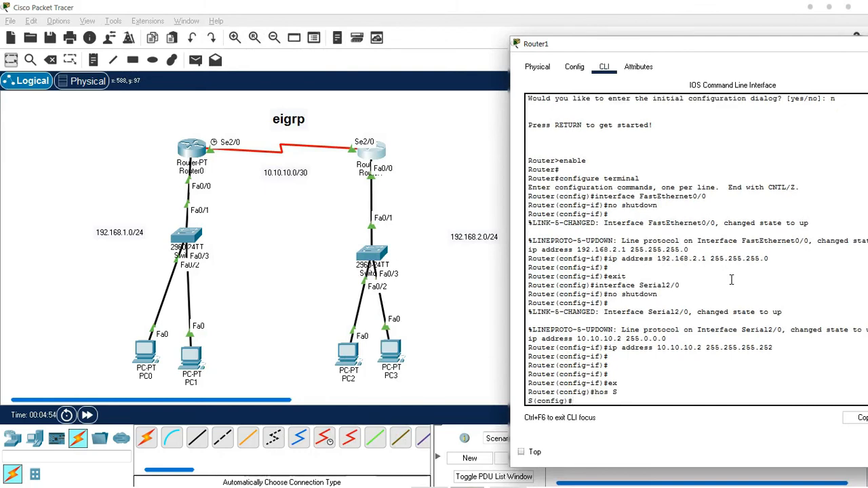
Start EIGRP routing on Router1 with autonomous system number 10.
text(ro)
key(Tab)
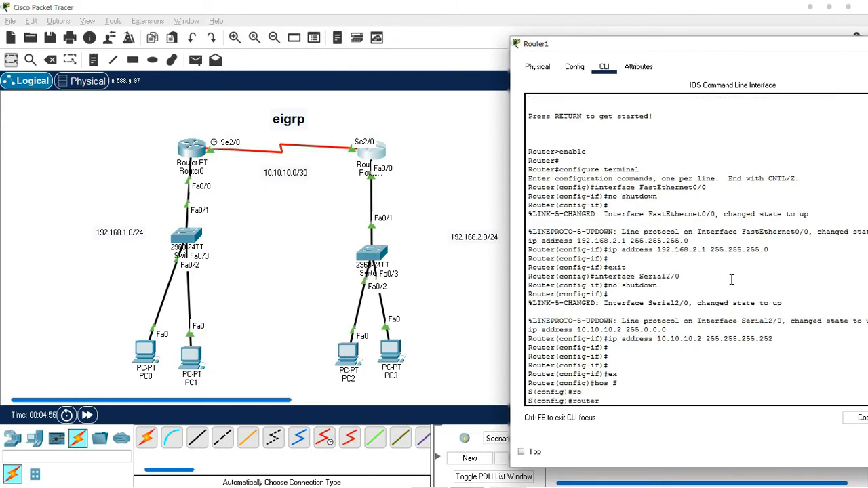
text(ei)
key(Tab)
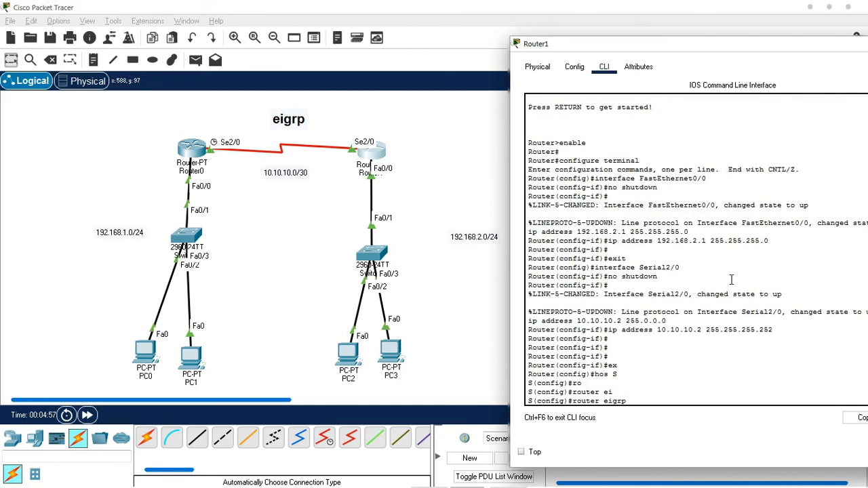
key(Return)
Advertise networks 192.168.2.0 and 10.10.10.0 in Router1's EIGRP process.
text(net 192.168.)
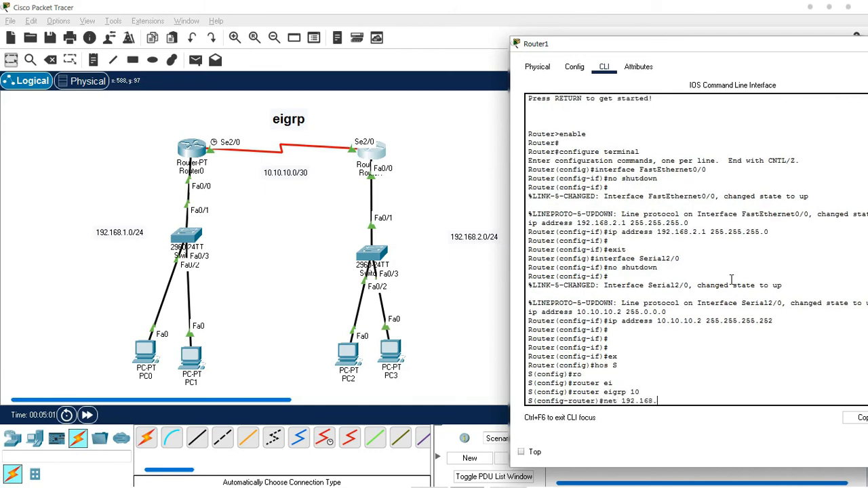
text(2.0)
key(Return)
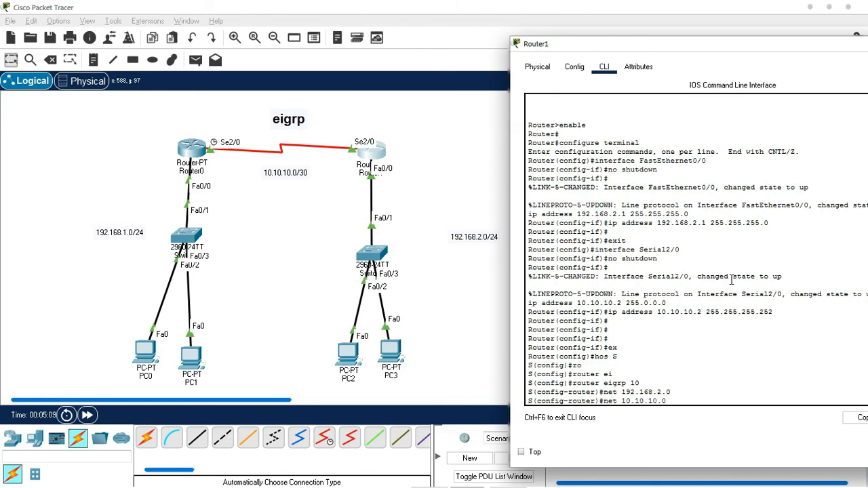
key(Return)
key(Return)
key(Return)
key(Return)
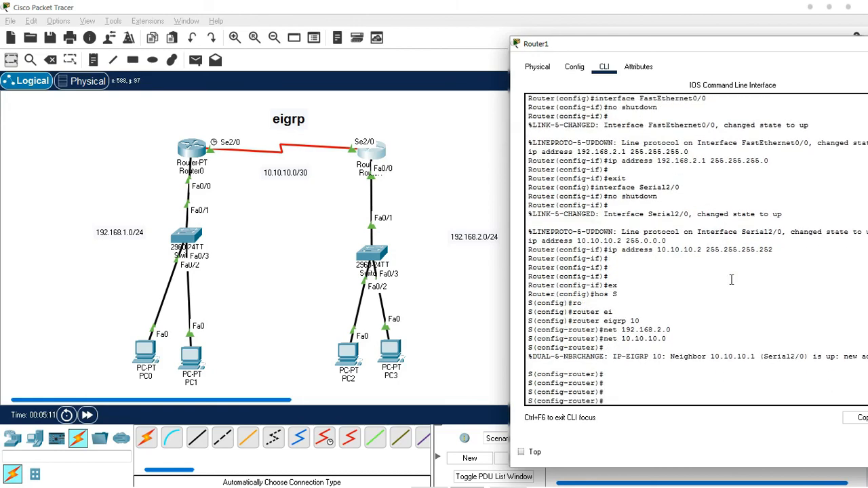
Save Router1's configuration with do wr and close its device window.
text(do wr)
key(Return)
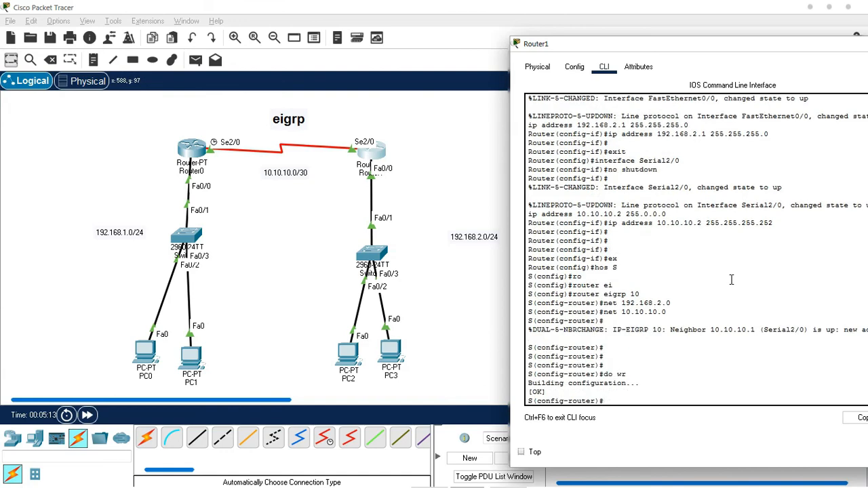
drag(728, 48, 532, 44)
click(745, 43)
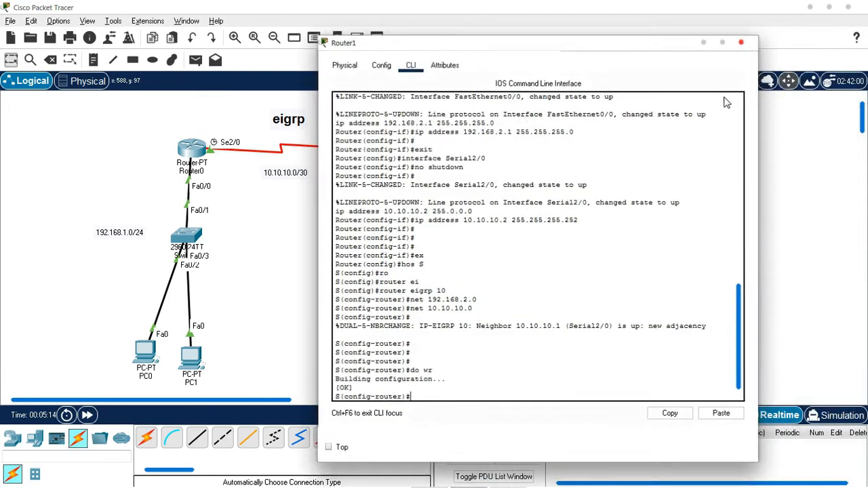
click(371, 151)
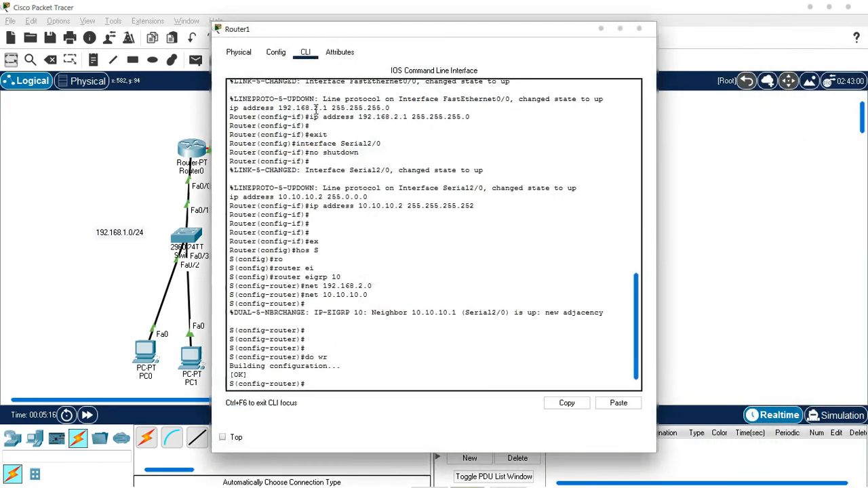
click(239, 52)
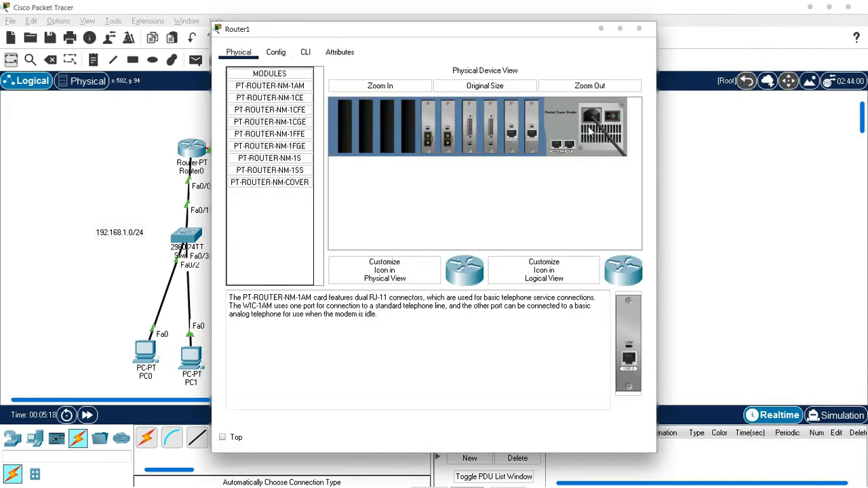
click(640, 29)
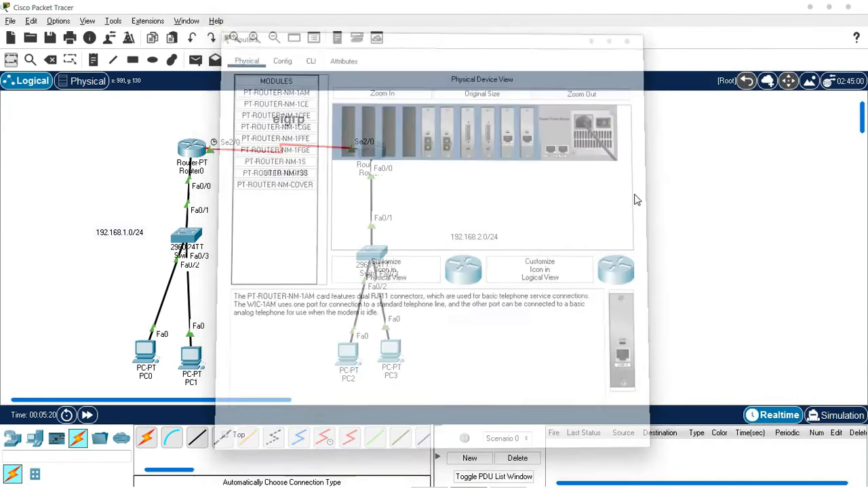
Fast-forward the network time, test connectivity from PC2 to PC1 with a simple PDU, and delete the result.
click(89, 416)
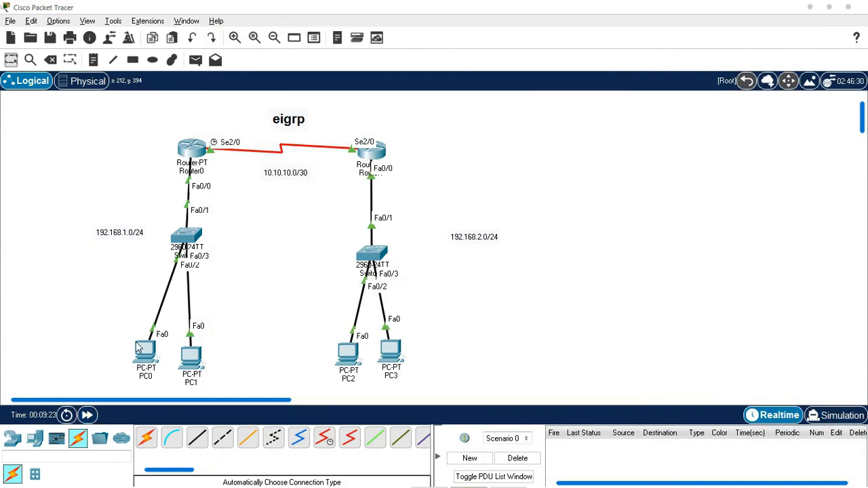
key(p)
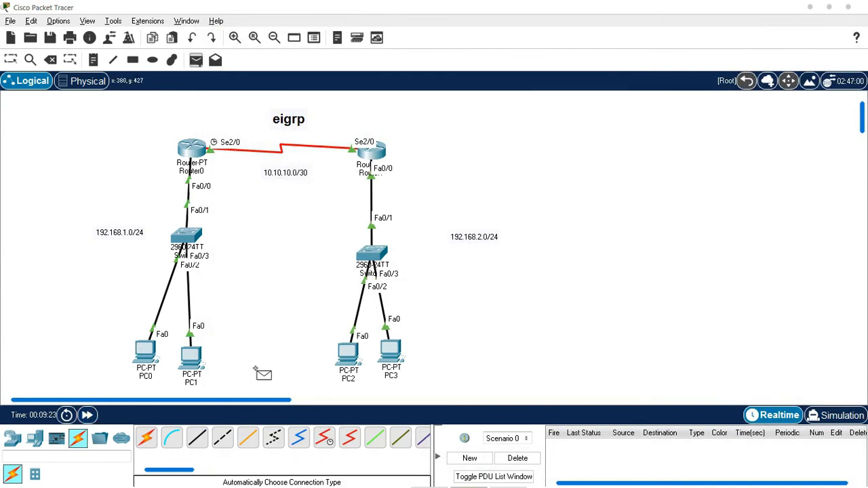
click(347, 356)
click(192, 356)
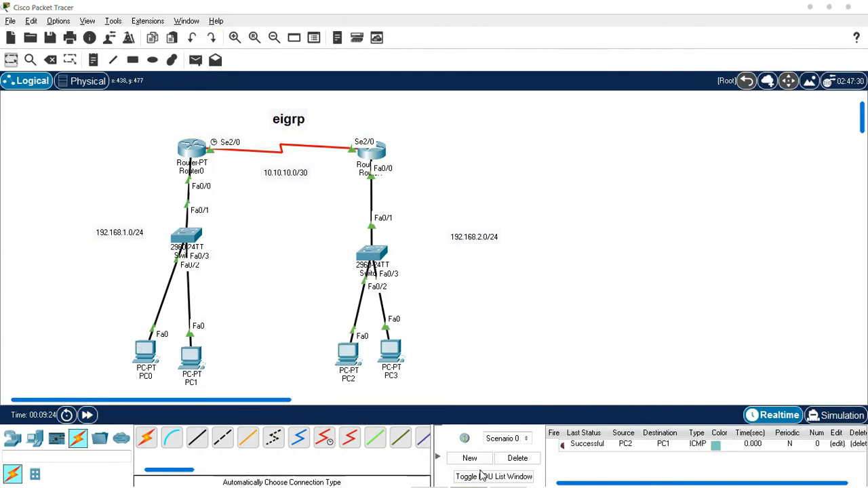
click(517, 458)
Test connectivity from PC3 to PC0 with simple PDUs, deleting the results.
click(403, 358)
click(146, 351)
click(518, 459)
click(392, 351)
click(144, 353)
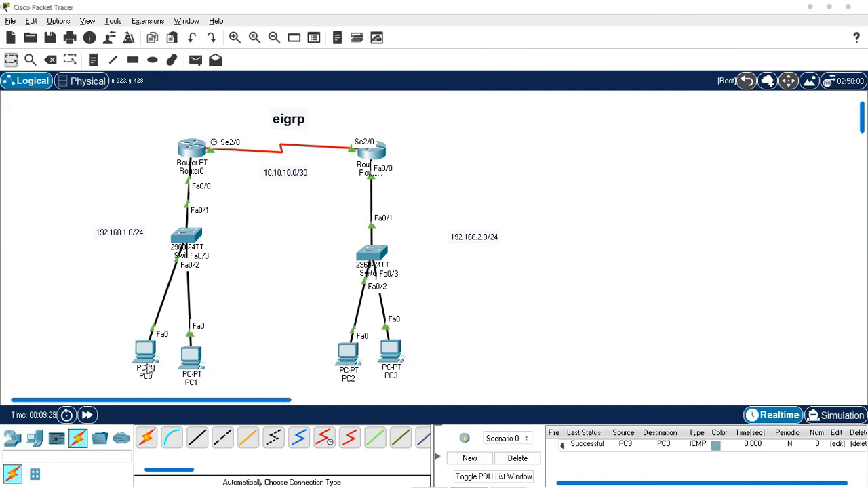
click(515, 460)
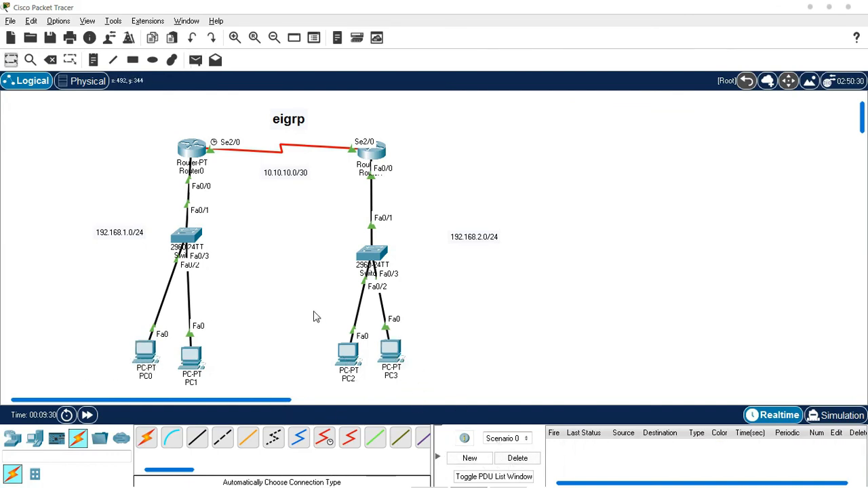